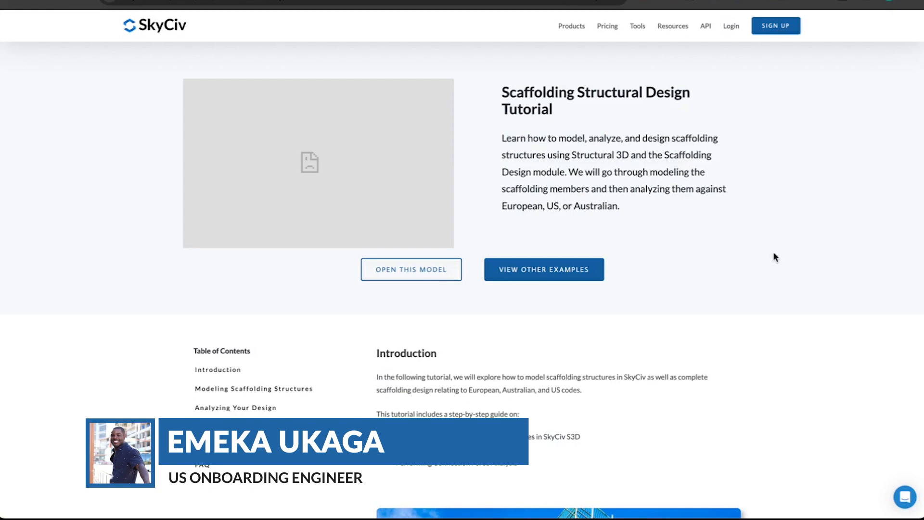
Read through the Scaffolding Structural Design Tutorial page, from the introduction and modeling sections to the reports and FAQ.
{"action": "scroll", "coordinate": [798, 287], "scroll_direction": "down", "scroll_amount": 3}
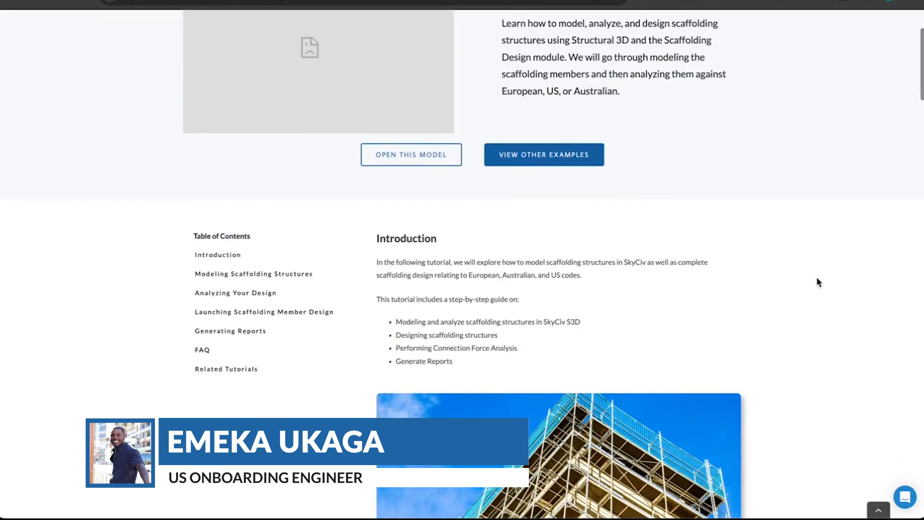
{"action": "scroll", "coordinate": [795, 288], "scroll_direction": "down", "scroll_amount": 3}
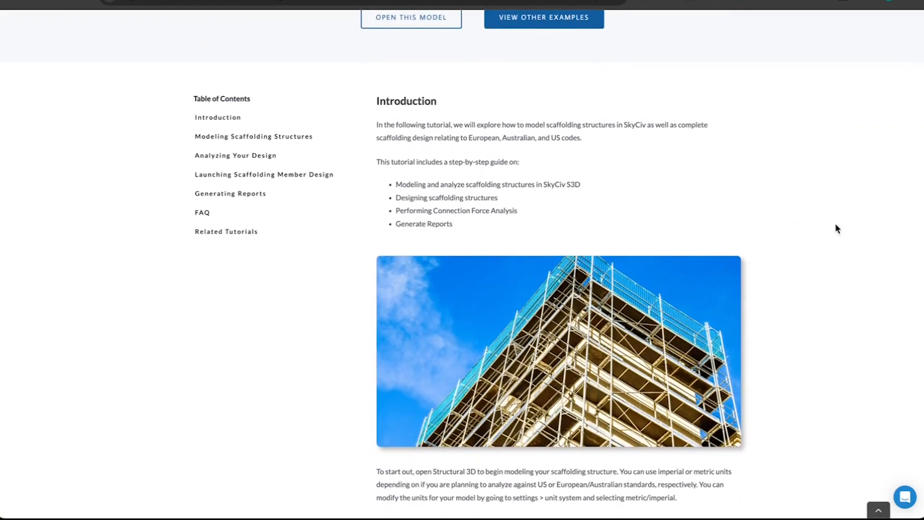
{"action": "scroll", "coordinate": [807, 238], "scroll_direction": "down", "scroll_amount": 7}
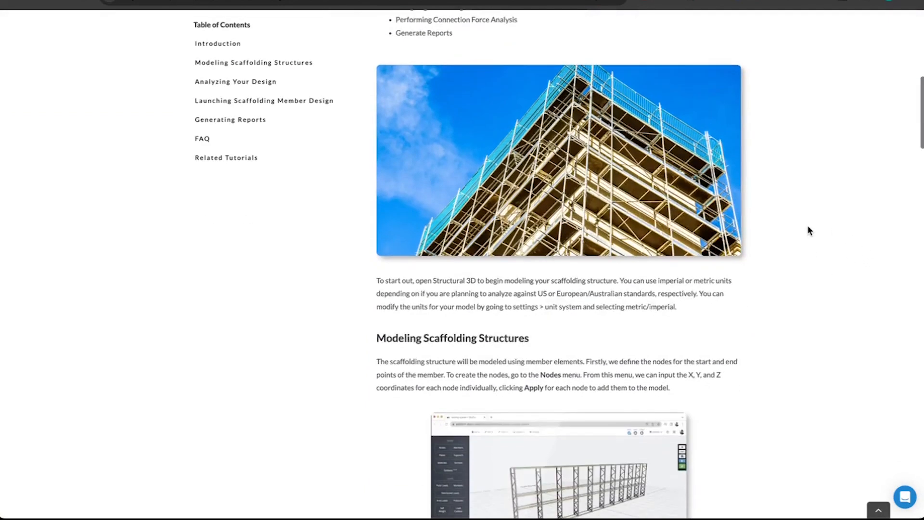
{"action": "scroll", "coordinate": [807, 226], "scroll_direction": "down", "scroll_amount": 7}
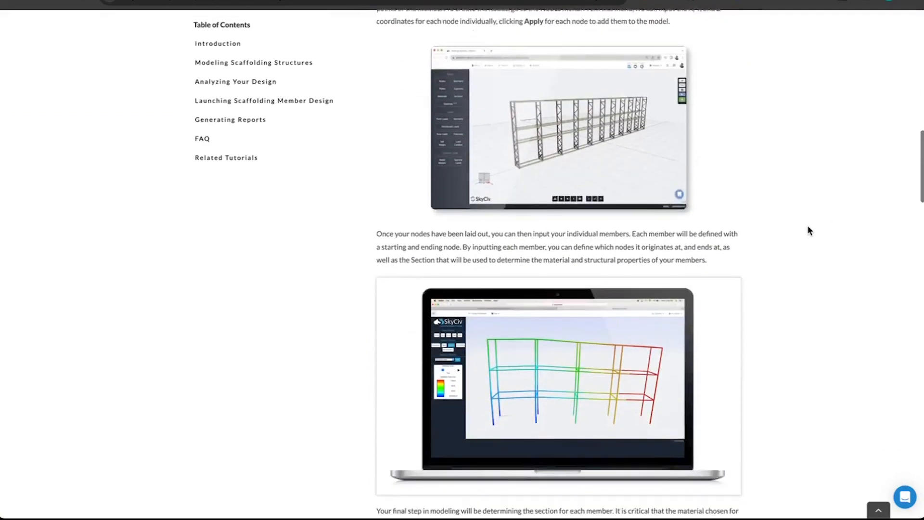
{"action": "scroll", "coordinate": [807, 226], "scroll_direction": "down", "scroll_amount": 5}
{"action": "scroll", "coordinate": [807, 225], "scroll_direction": "up", "scroll_amount": 6}
{"action": "scroll", "coordinate": [807, 230], "scroll_direction": "down", "scroll_amount": 8}
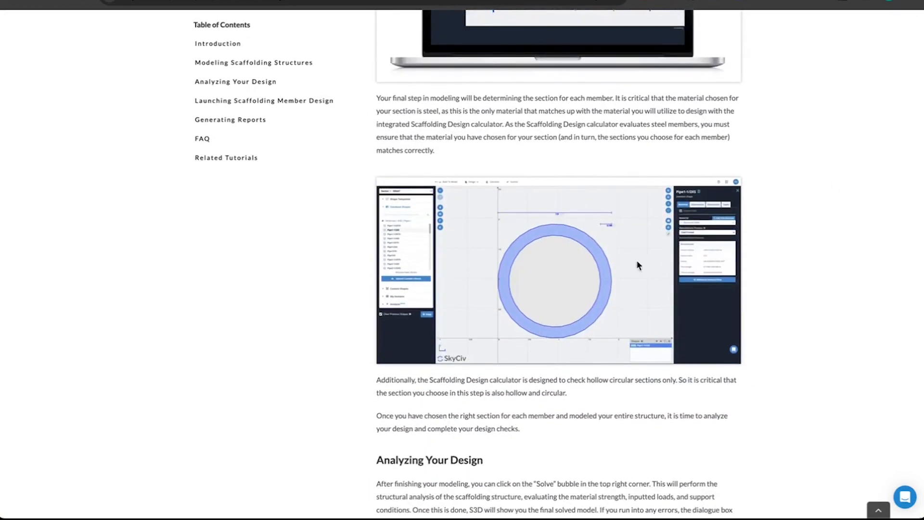
{"action": "scroll", "coordinate": [821, 226], "scroll_direction": "down", "scroll_amount": 8}
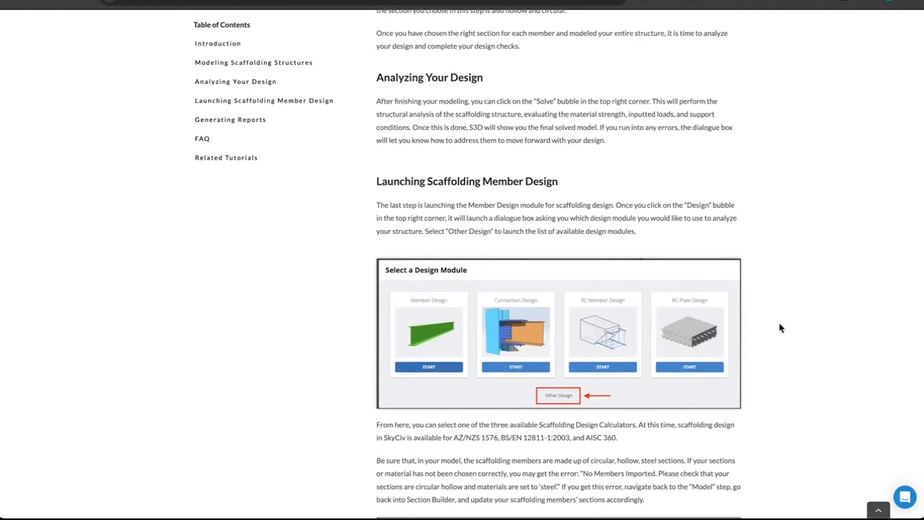
{"action": "scroll", "coordinate": [779, 298], "scroll_direction": "down", "scroll_amount": 10}
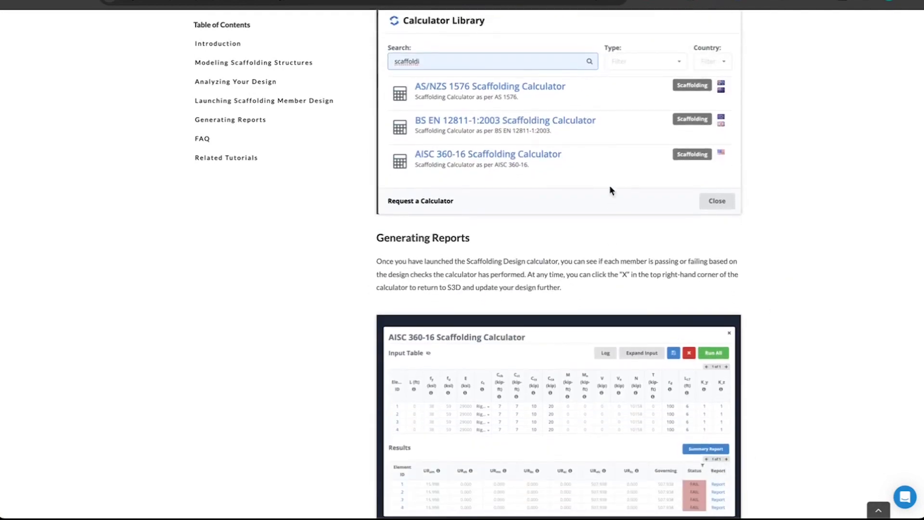
{"action": "scroll", "coordinate": [809, 319], "scroll_direction": "down", "scroll_amount": 10}
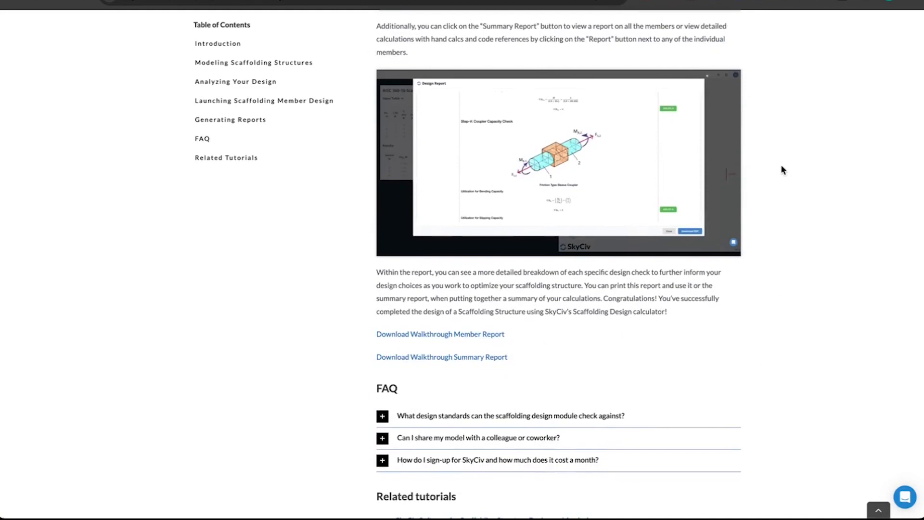
{"action": "scroll", "coordinate": [801, 146], "scroll_direction": "up", "scroll_amount": 20}
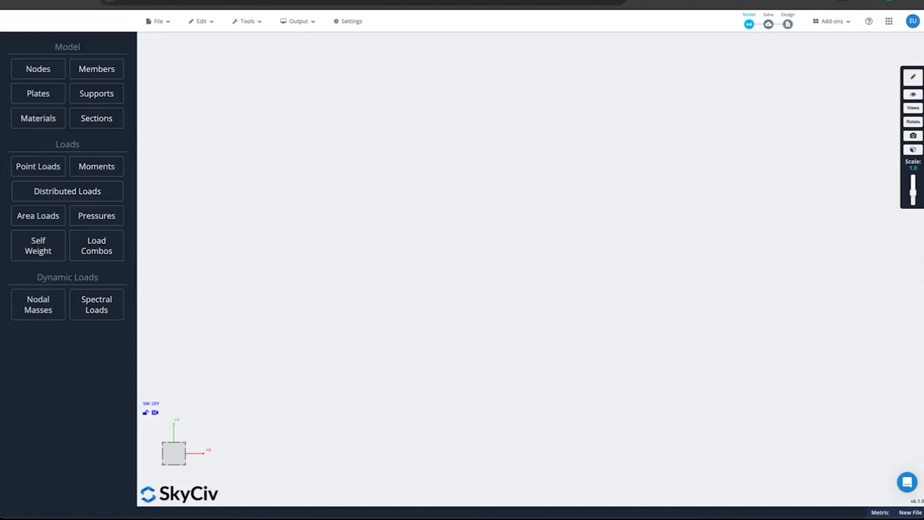
Change the model's unit system to Imperial, save the settings and dismiss the conversion notice.
{"action": "left_click_drag", "start_coordinate": [611, 225], "coordinate": [545, 255]}
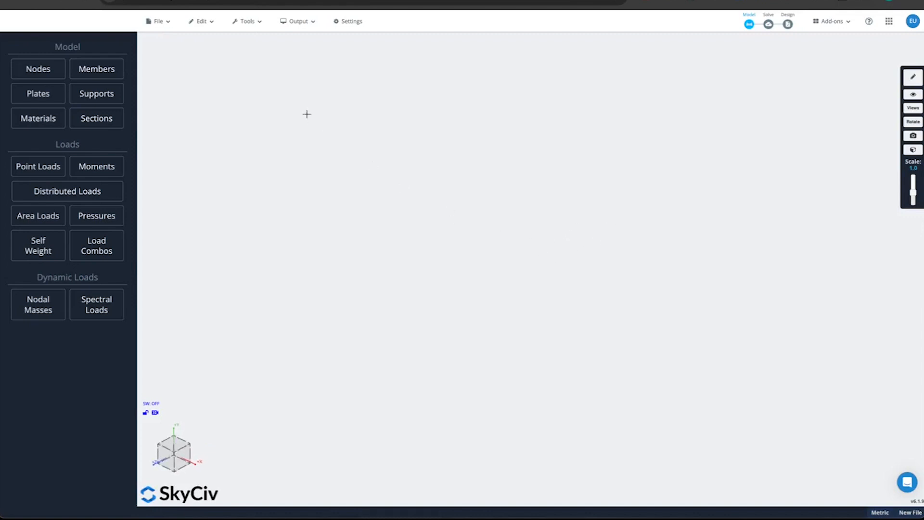
{"action": "left_click", "coordinate": [345, 22]}
{"action": "left_click", "coordinate": [378, 211]}
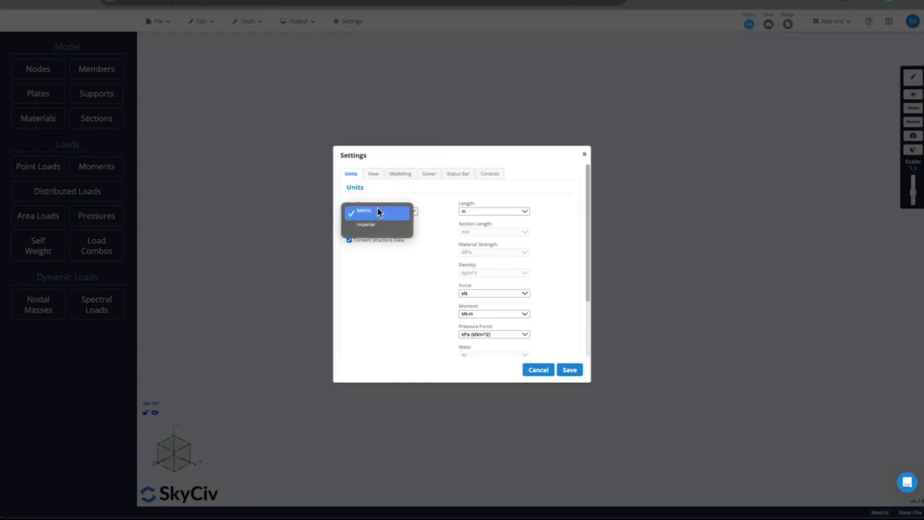
{"action": "left_click", "coordinate": [376, 223]}
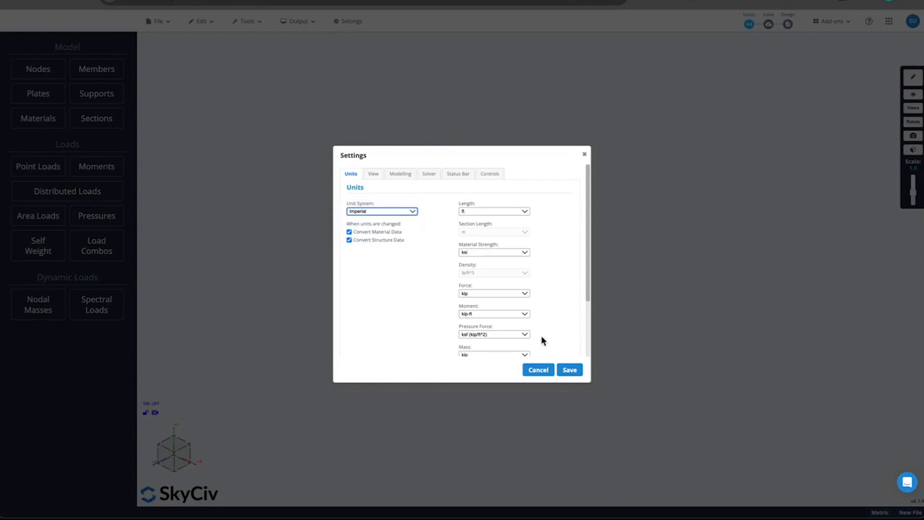
{"action": "left_click", "coordinate": [378, 175]}
{"action": "left_click", "coordinate": [403, 175]}
{"action": "left_click", "coordinate": [375, 174]}
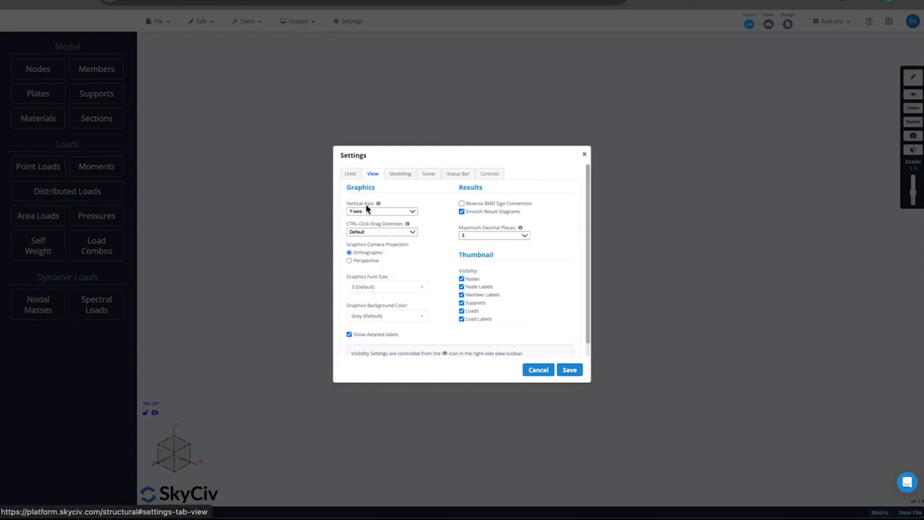
{"action": "left_click", "coordinate": [570, 372]}
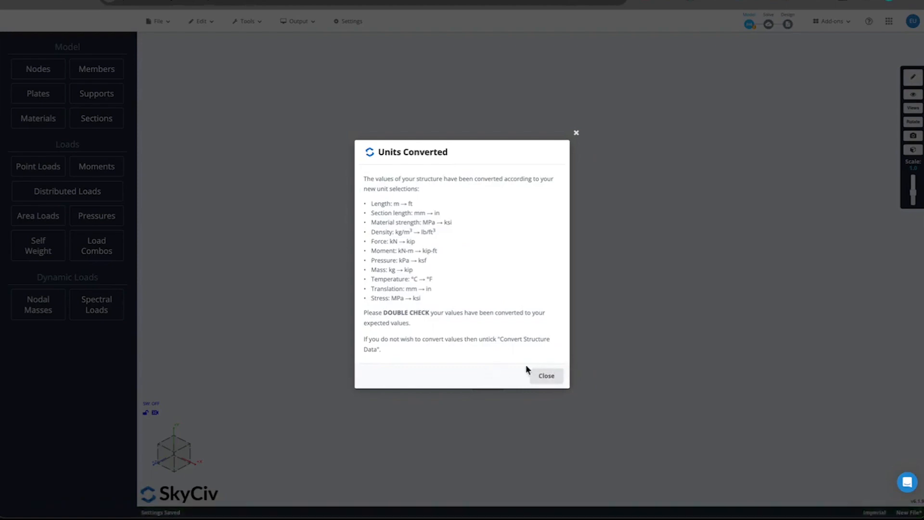
{"action": "left_click", "coordinate": [545, 377]}
With the Pen tool, draw connected members from the origin: 3 ft up, 2 ft along negative Z, and 4 ft along X.
{"action": "left_click", "coordinate": [913, 76]}
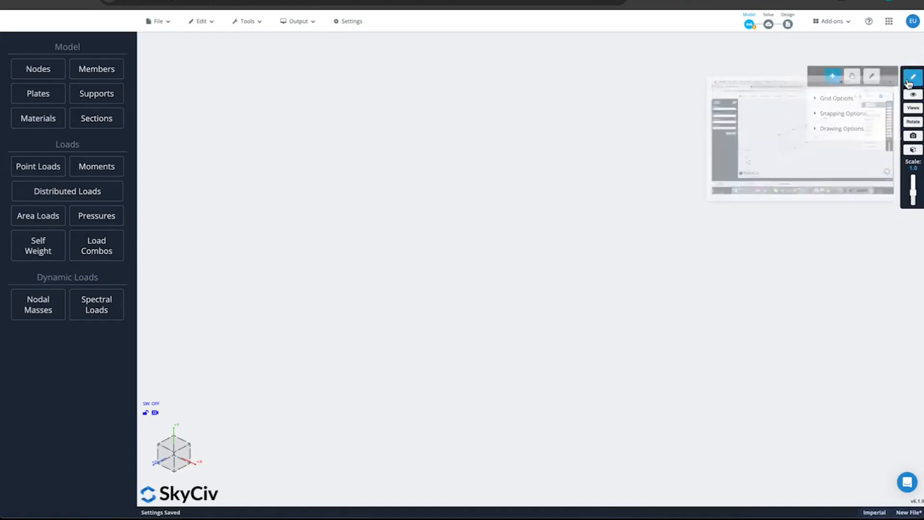
{"action": "left_click", "coordinate": [871, 78]}
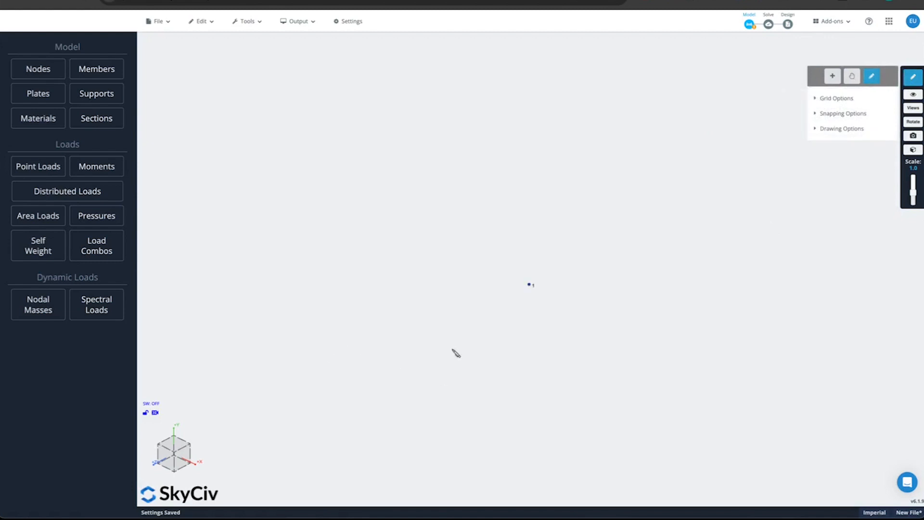
{"action": "left_click", "coordinate": [530, 285]}
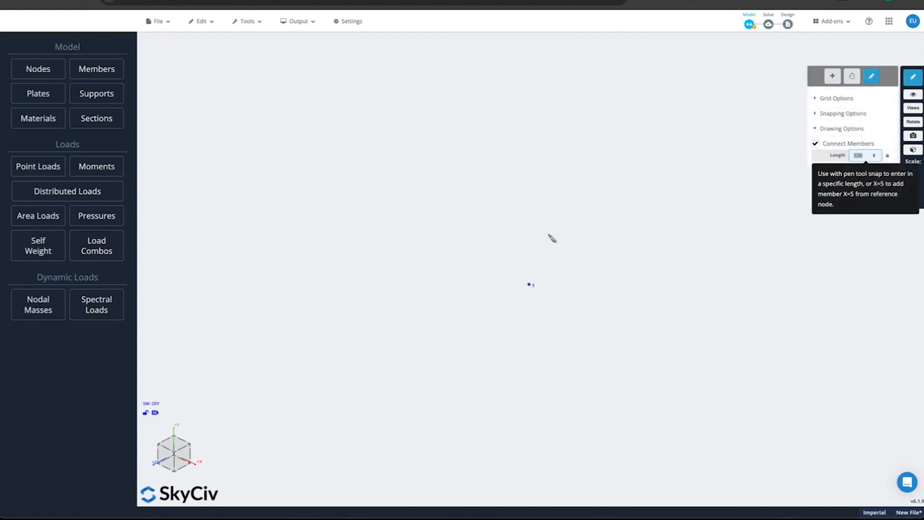
{"action": "left_click", "coordinate": [533, 159]}
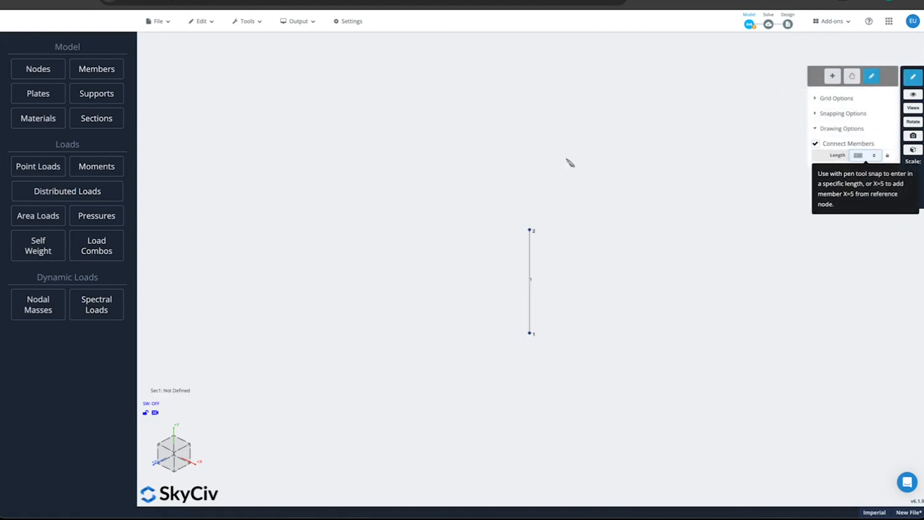
{"action": "left_click", "coordinate": [582, 207]}
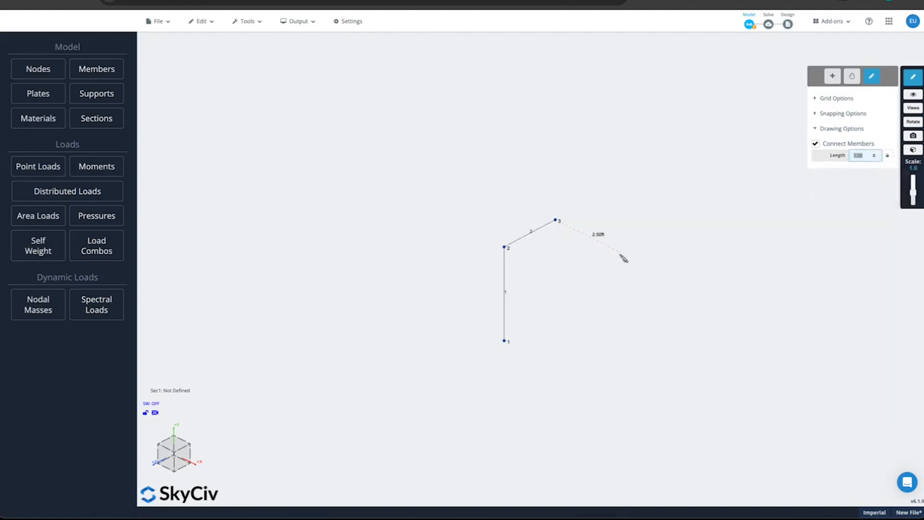
{"action": "left_click", "coordinate": [662, 285]}
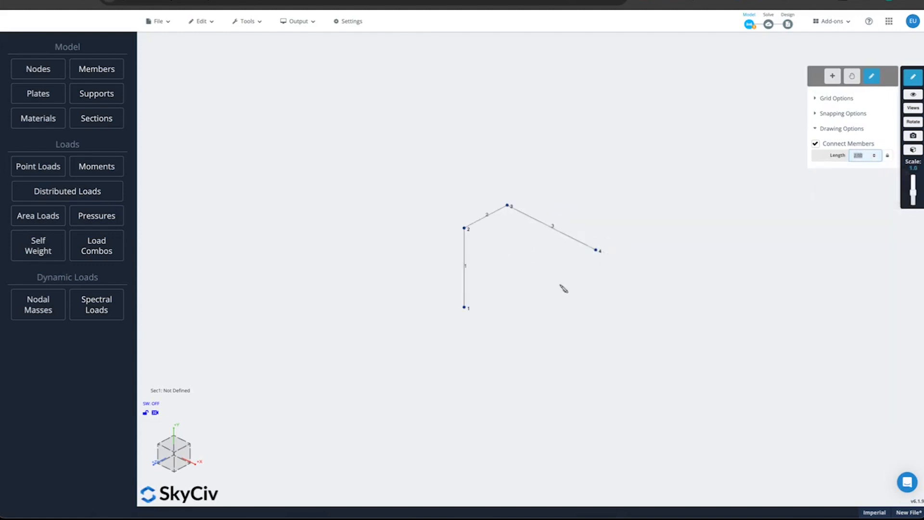
{"action": "key", "text": "Escape"}
Draw a 3 ft vertical member down from node 3 and a 4 ft member from node 2 along X.
{"action": "left_click", "coordinate": [465, 228]}
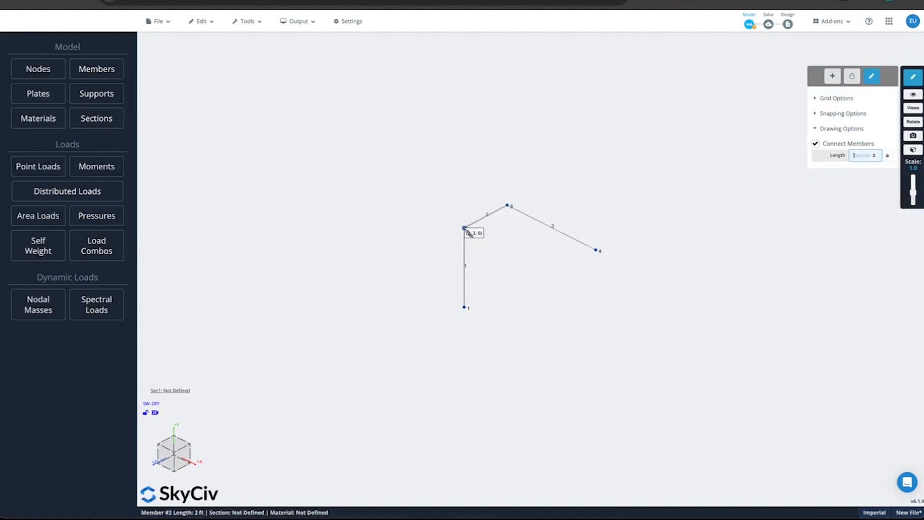
{"action": "left_click", "coordinate": [508, 206]}
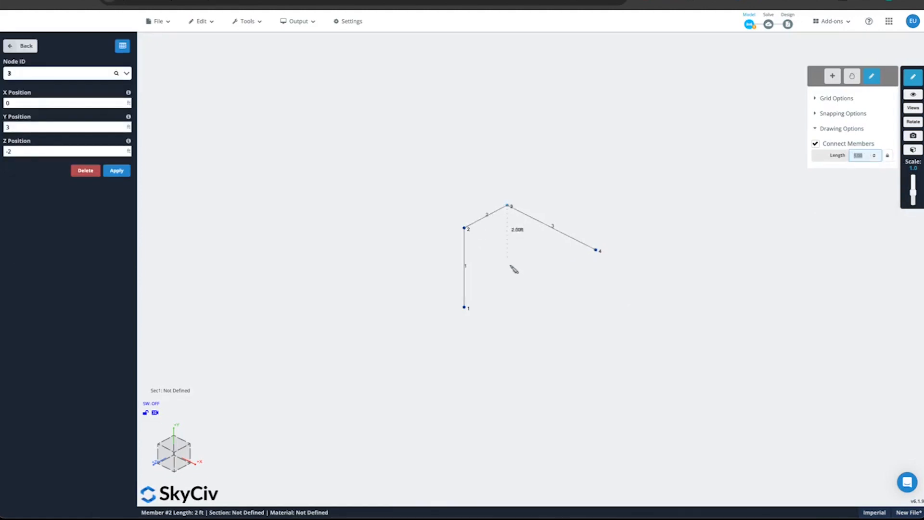
{"action": "left_click", "coordinate": [508, 284]}
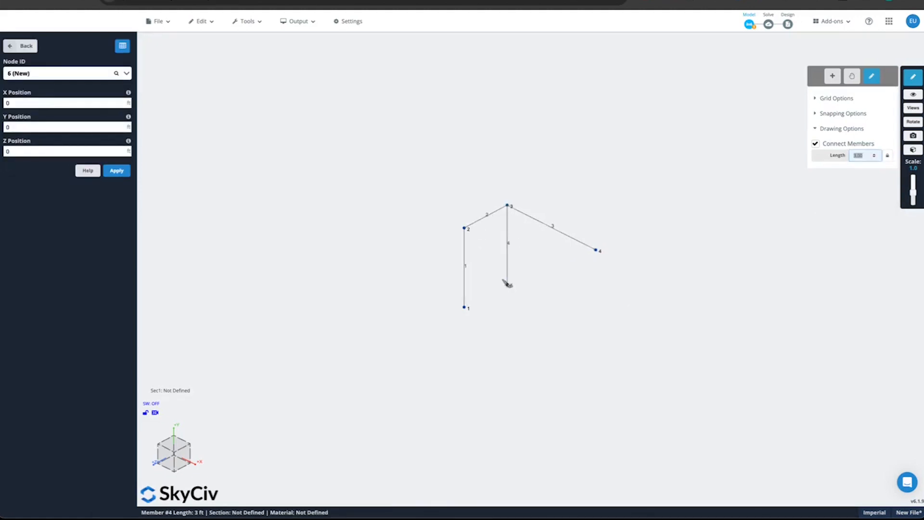
{"action": "left_click", "coordinate": [465, 229]}
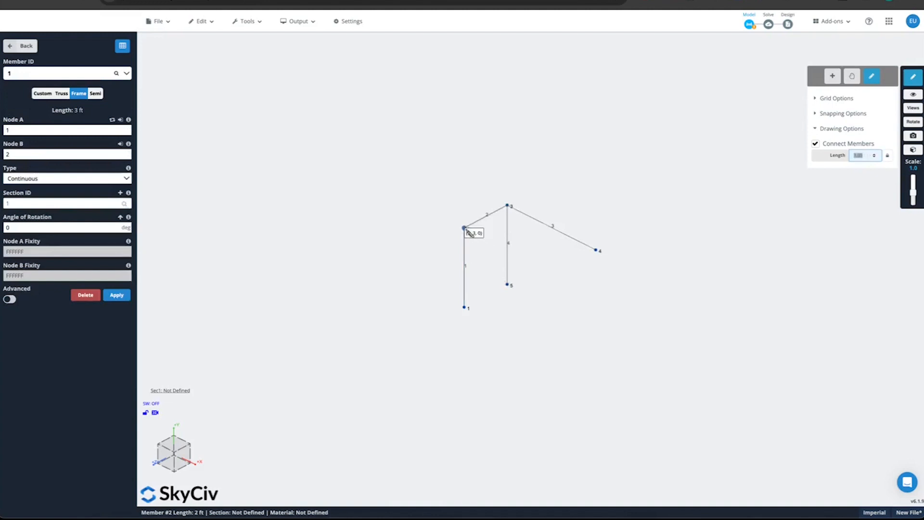
{"action": "left_click", "coordinate": [465, 229]}
{"action": "left_click", "coordinate": [555, 274]}
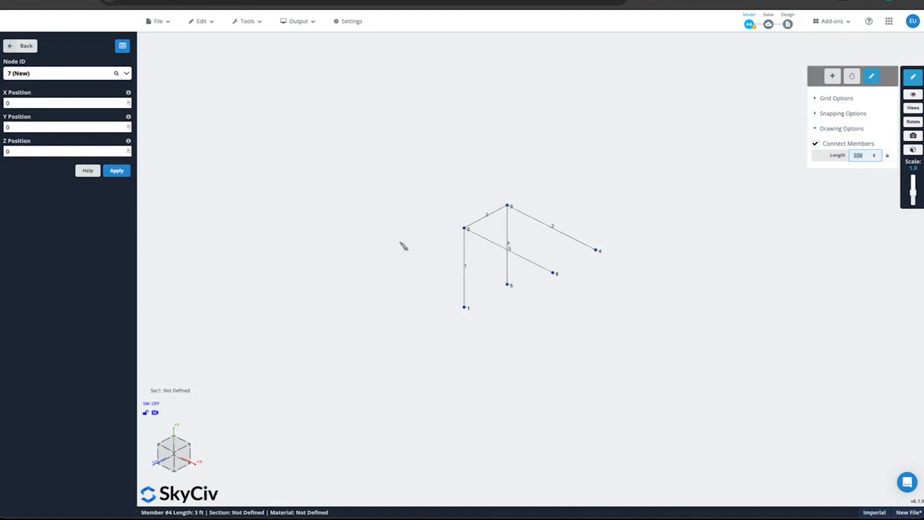
Cross-brace the end frame with diagonal members from node 1 to node 3 and from node 5 to node 2.
{"action": "left_click", "coordinate": [508, 207]}
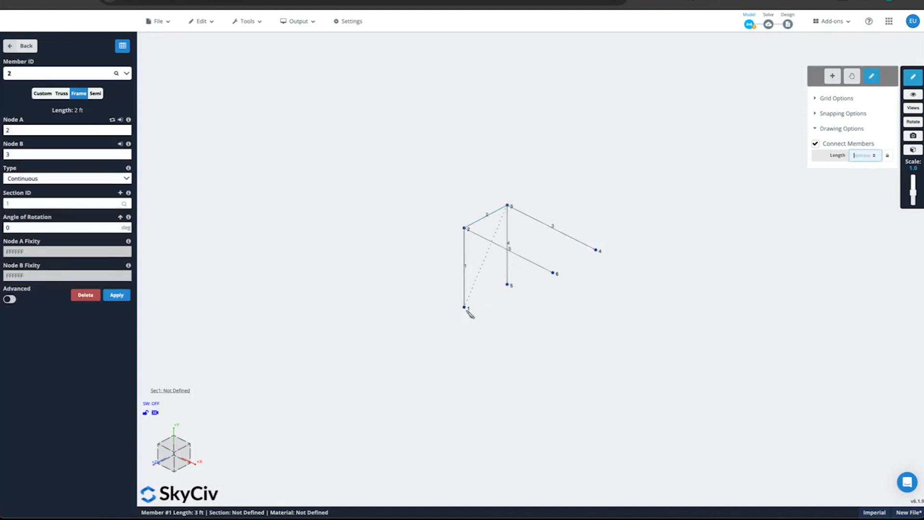
{"action": "left_click", "coordinate": [464, 307]}
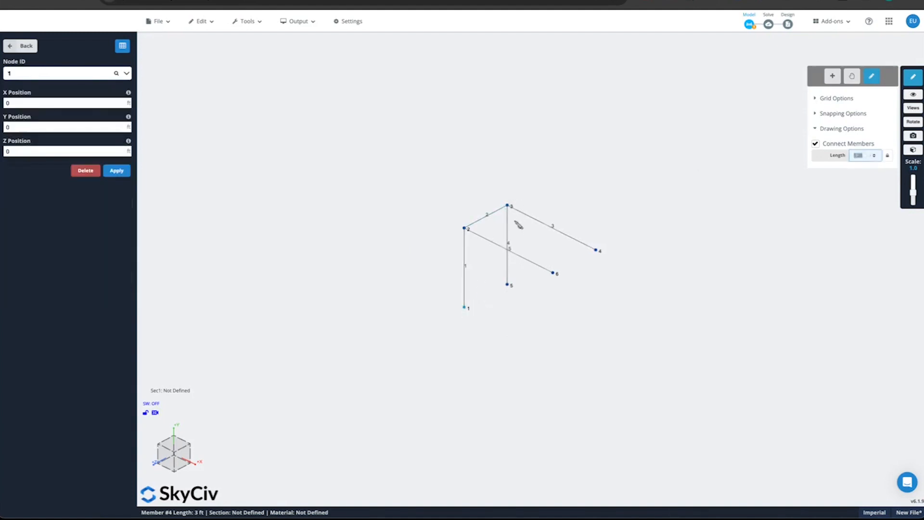
{"action": "left_click", "coordinate": [507, 206]}
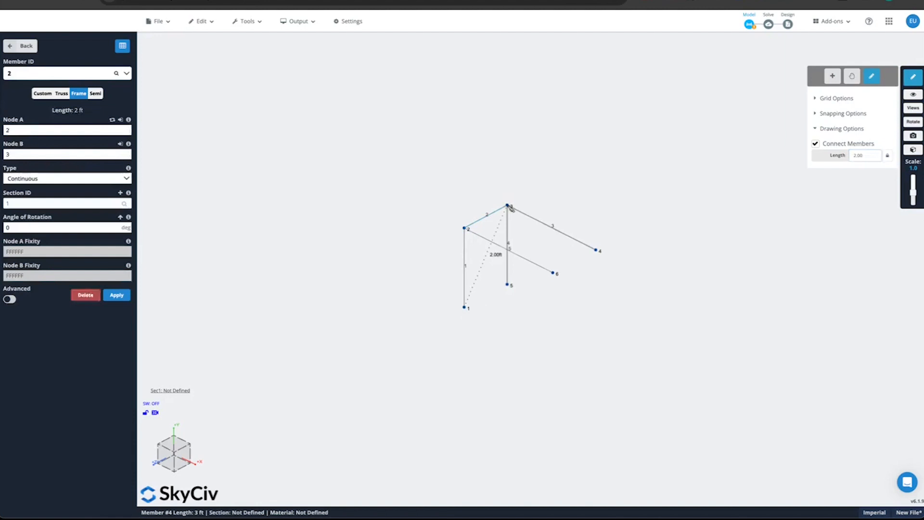
{"action": "left_click", "coordinate": [465, 232]}
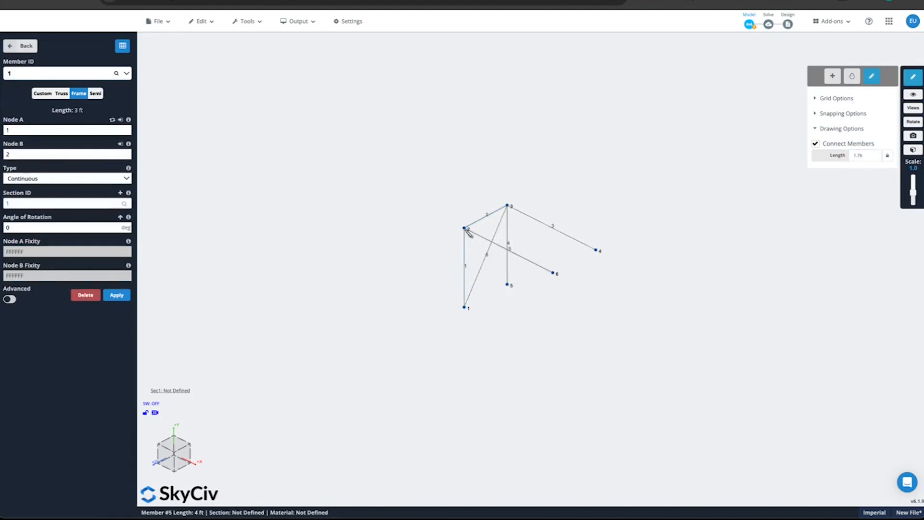
{"action": "left_click", "coordinate": [507, 285]}
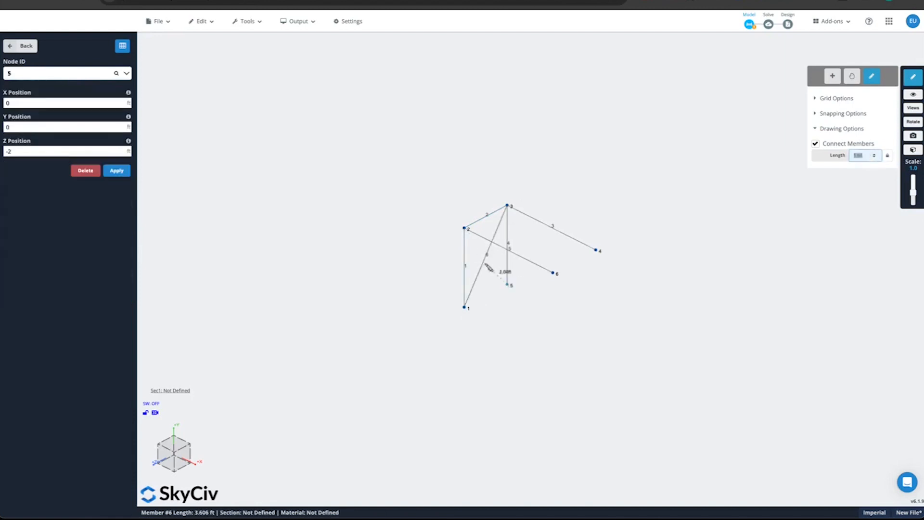
{"action": "left_click", "coordinate": [466, 230]}
{"action": "key", "text": "Escape"}
{"action": "scroll", "coordinate": [577, 300], "scroll_direction": "up", "scroll_amount": 3}
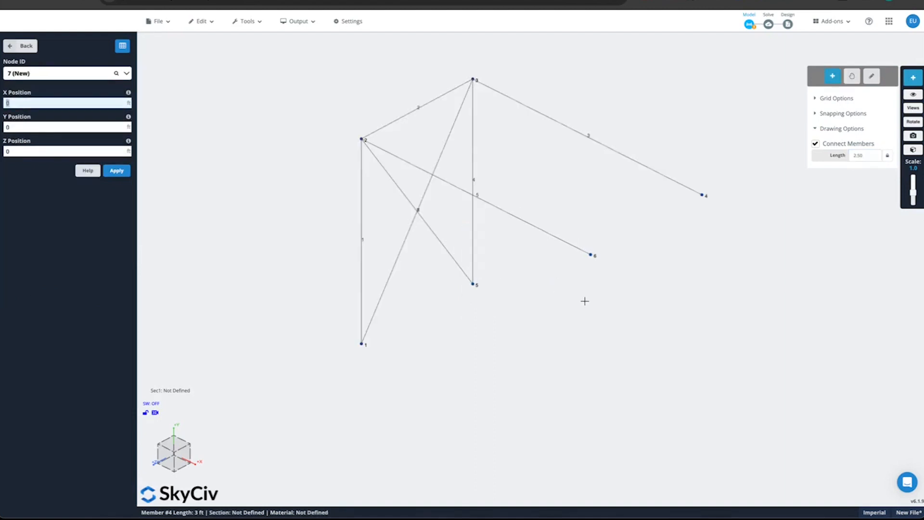
{"action": "scroll", "coordinate": [568, 314], "scroll_direction": "down", "scroll_amount": 3}
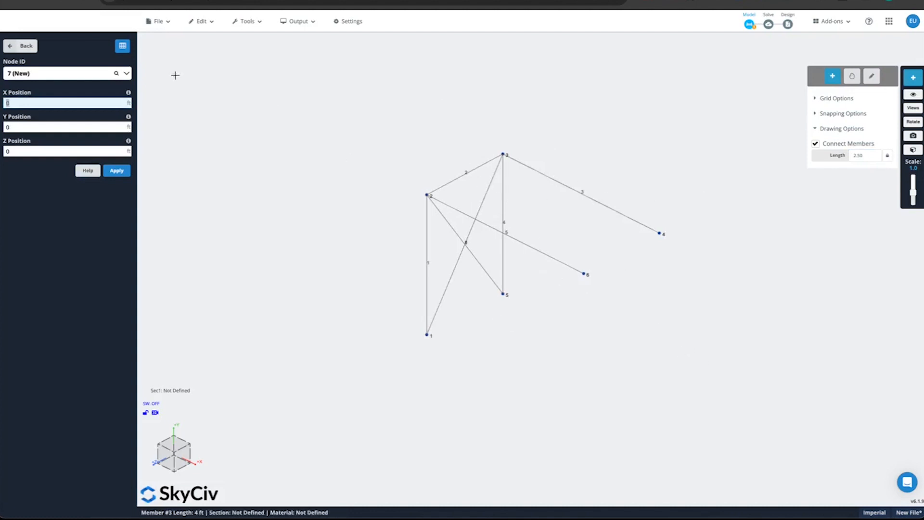
Create a plate across the top of the frame through nodes 2, 3, 4 and 6.
{"action": "left_click", "coordinate": [20, 45]}
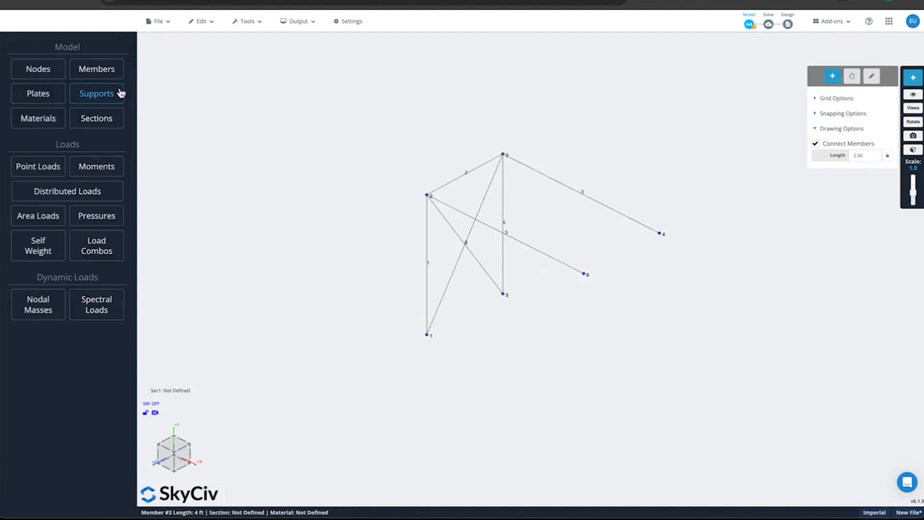
{"action": "left_click", "coordinate": [37, 97]}
{"action": "type", "text": "2,3,4,"}
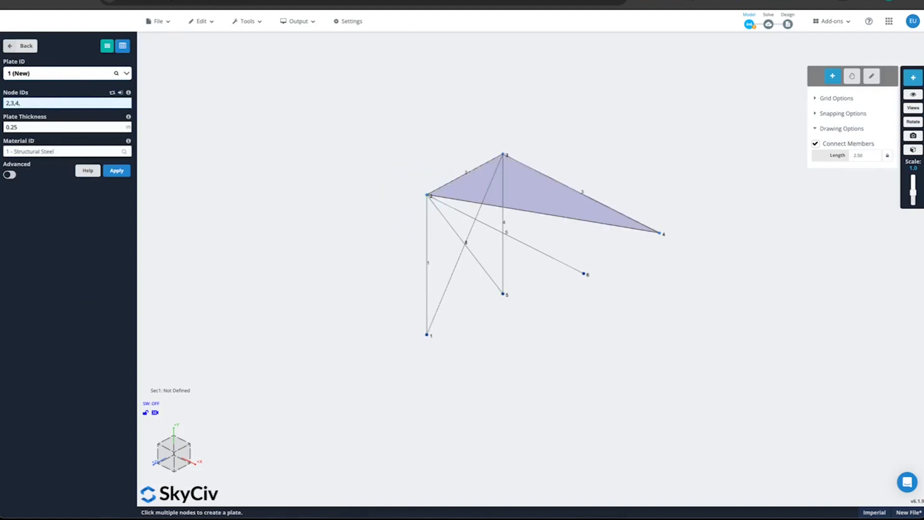
{"action": "type", "text": "6"}
{"action": "left_click", "coordinate": [116, 170]}
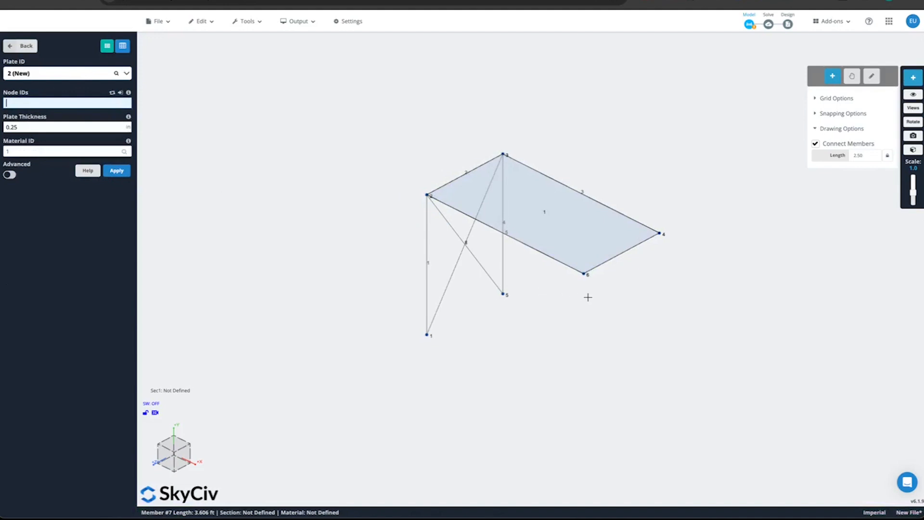
Copy the entire scaffolding bay and change its copy reference node to node 2.
{"action": "key", "text": "ctrl+a"}
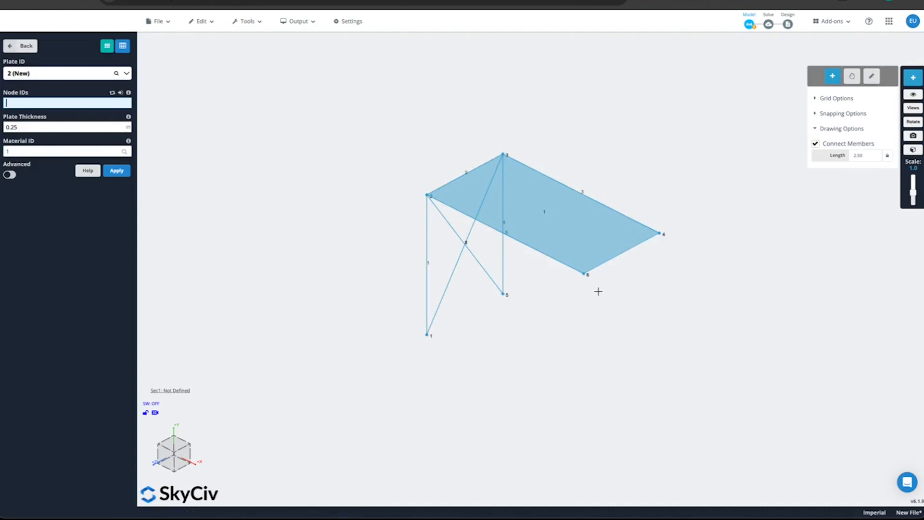
{"action": "left_click", "coordinate": [621, 281]}
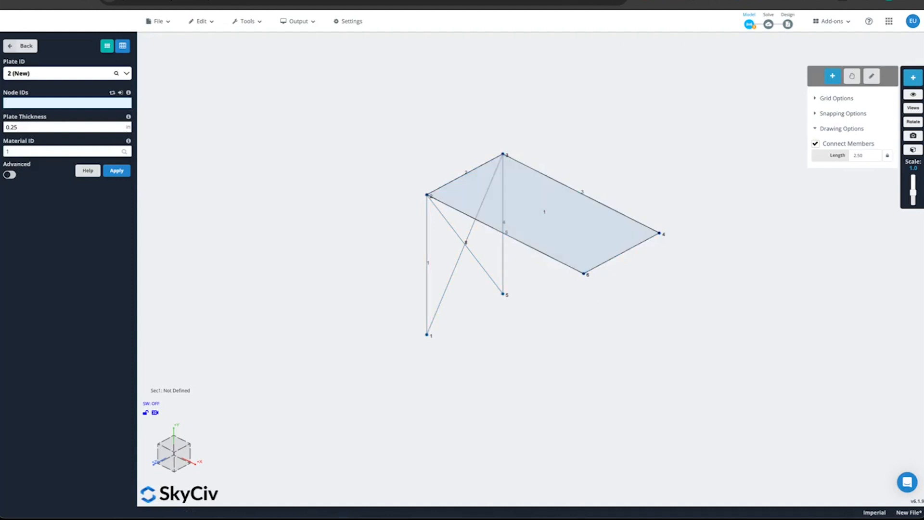
{"action": "left_click", "coordinate": [9, 47]}
{"action": "key", "text": "ctrl+a"}
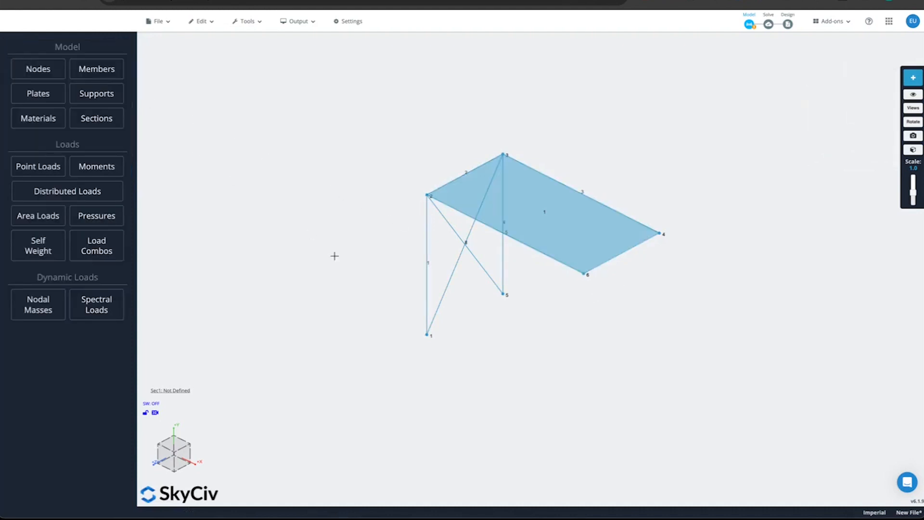
{"action": "key", "text": "ctrl+c"}
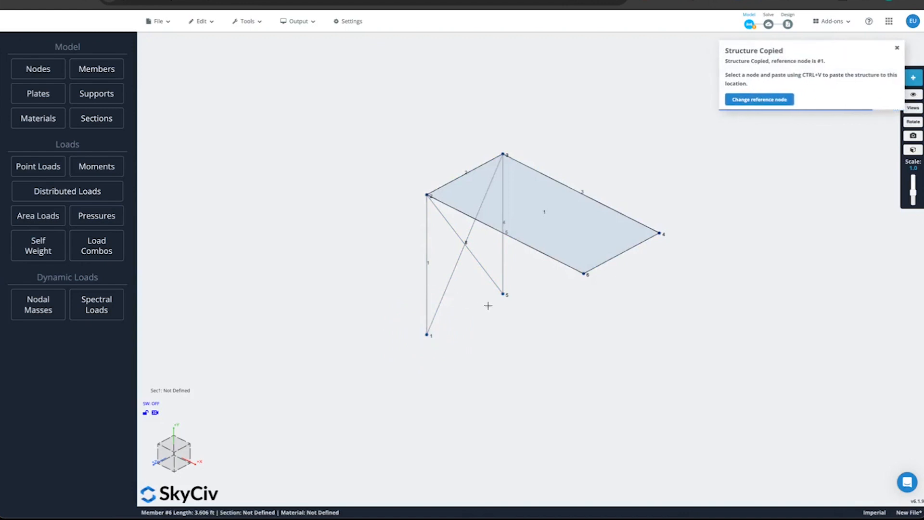
{"action": "left_click", "coordinate": [756, 101]}
{"action": "type", "text": "2"}
{"action": "left_click", "coordinate": [524, 297]}
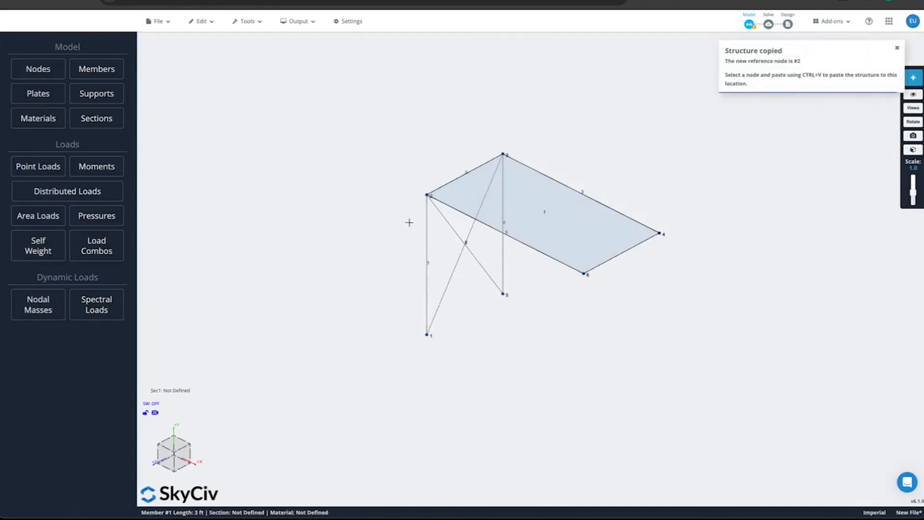
Paste the copied bay at nodes 6, 12 and 16 in turn to extend the scaffold along X to four bays.
{"action": "left_click", "coordinate": [583, 275]}
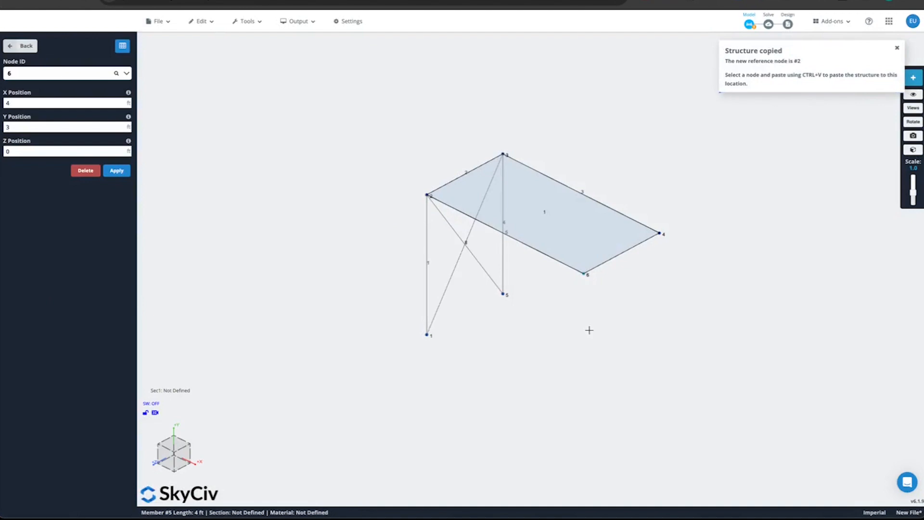
{"action": "key", "text": "ctrl+v"}
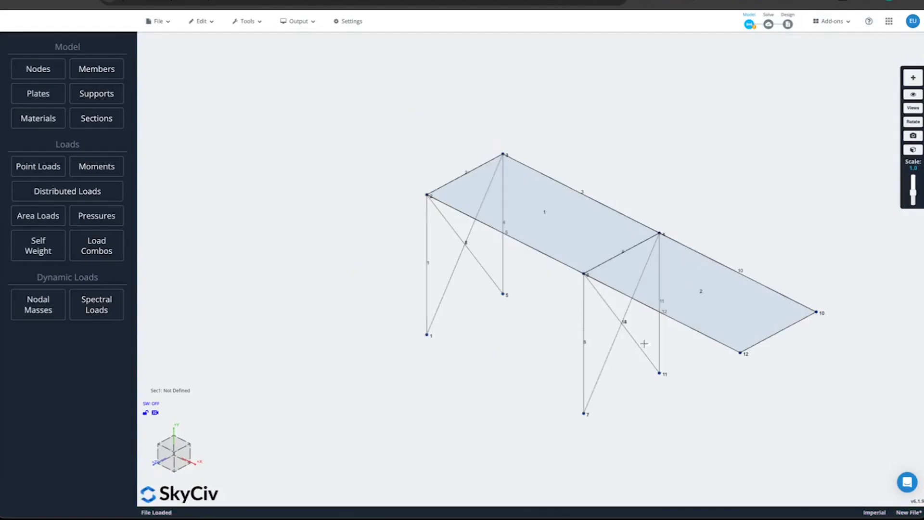
{"action": "left_click", "coordinate": [739, 352]}
{"action": "key", "text": "ctrl+v"}
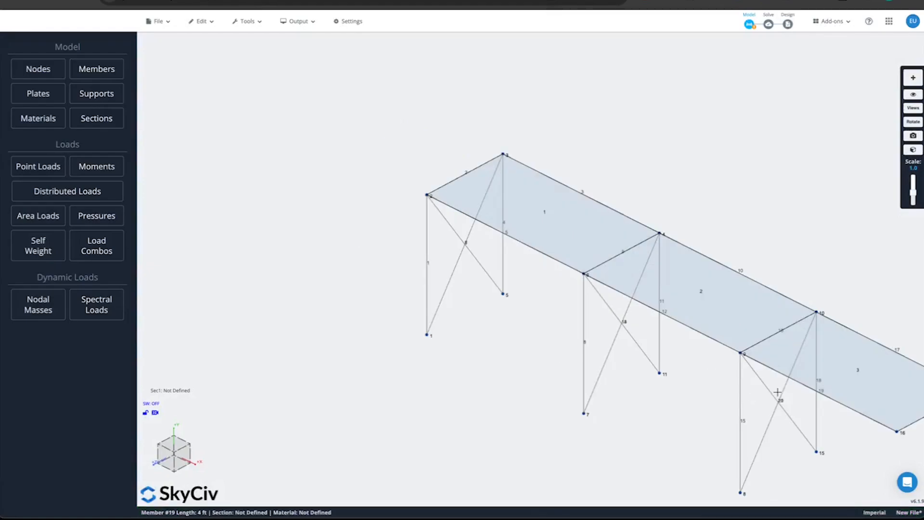
{"action": "scroll", "coordinate": [777, 392], "scroll_direction": "down", "scroll_amount": 10}
{"action": "right_click_drag", "start_coordinate": [777, 392], "coordinate": [593, 327]}
{"action": "scroll", "coordinate": [593, 327], "scroll_direction": "up", "scroll_amount": 6}
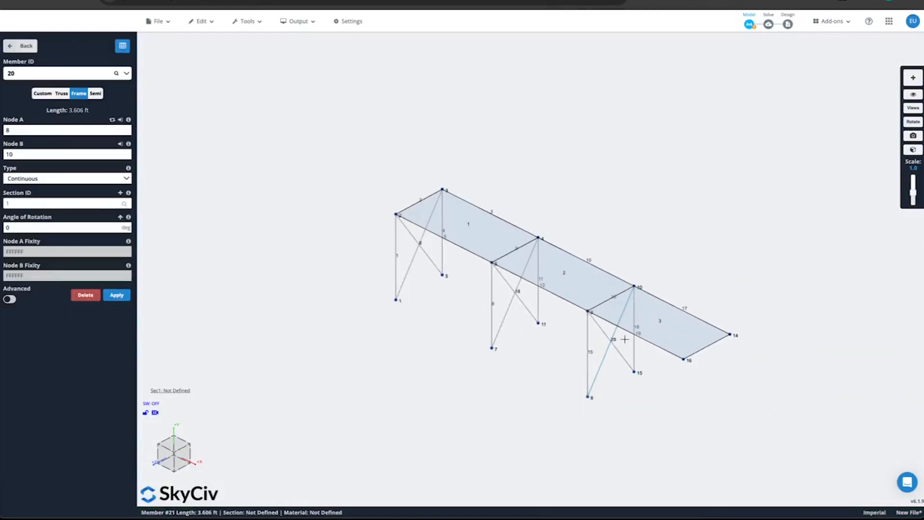
{"action": "left_click", "coordinate": [684, 359]}
{"action": "key", "text": "ctrl+v"}
{"action": "right_click_drag", "start_coordinate": [826, 419], "coordinate": [688, 350]}
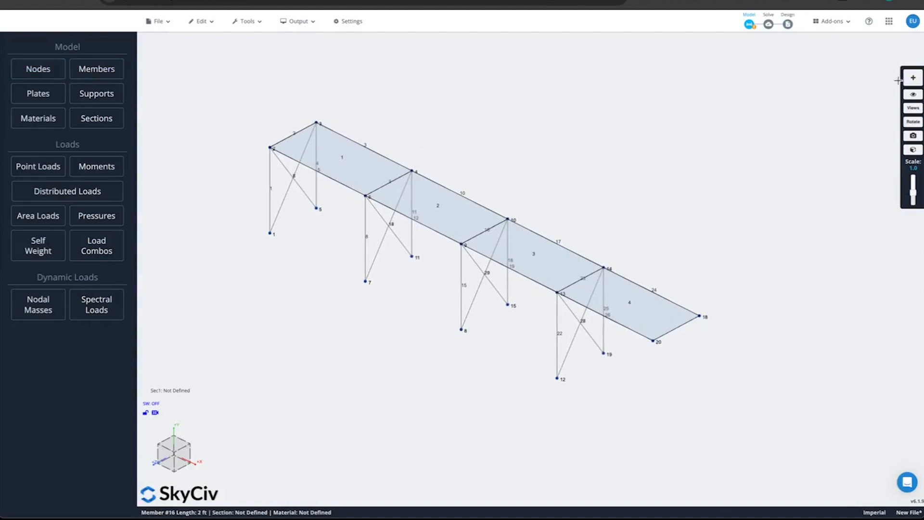
Close the open end with the Pen tool: 3 ft verticals down from nodes 20 and 18, plus two crossing diagonals between them.
{"action": "left_click", "coordinate": [912, 77]}
{"action": "left_click", "coordinate": [871, 74]}
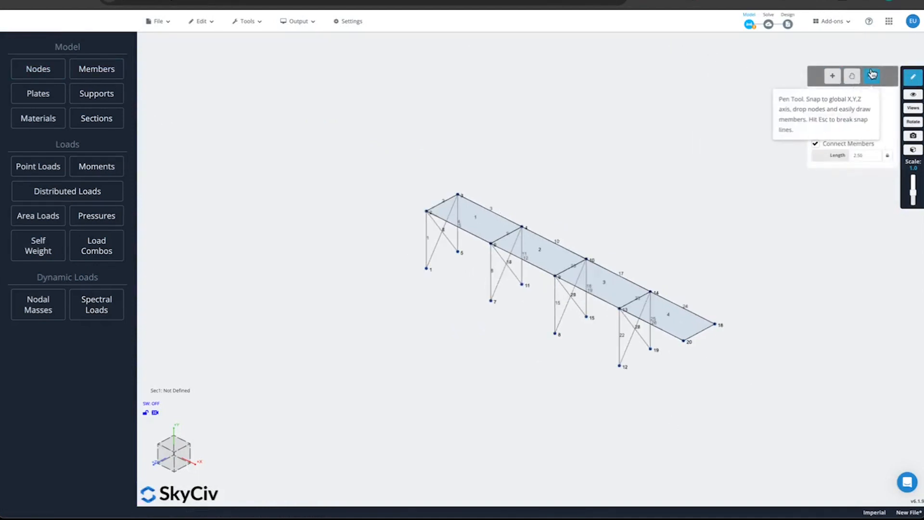
{"action": "left_click", "coordinate": [684, 341]}
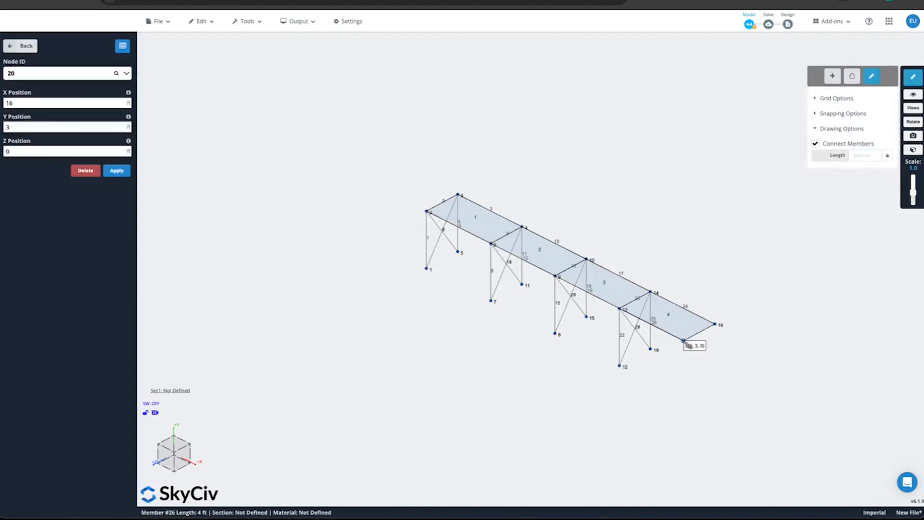
{"action": "left_click", "coordinate": [684, 398]}
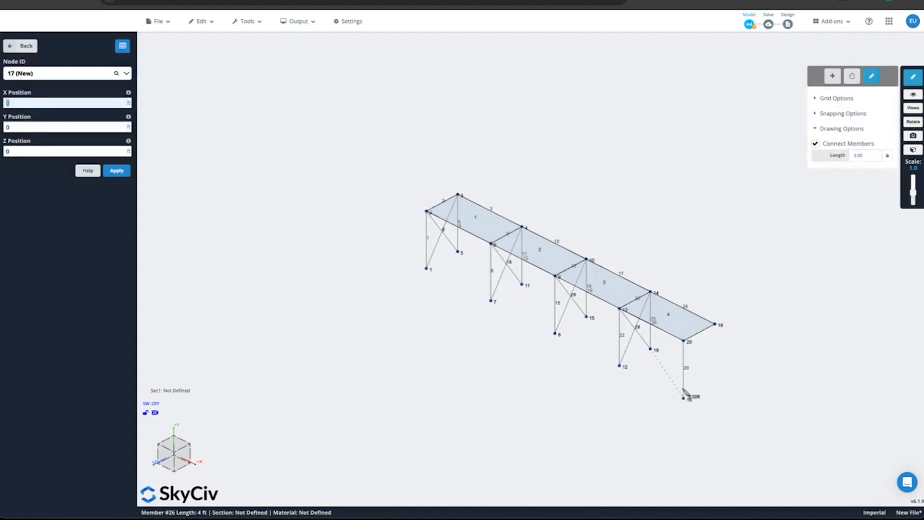
{"action": "left_click", "coordinate": [719, 328]}
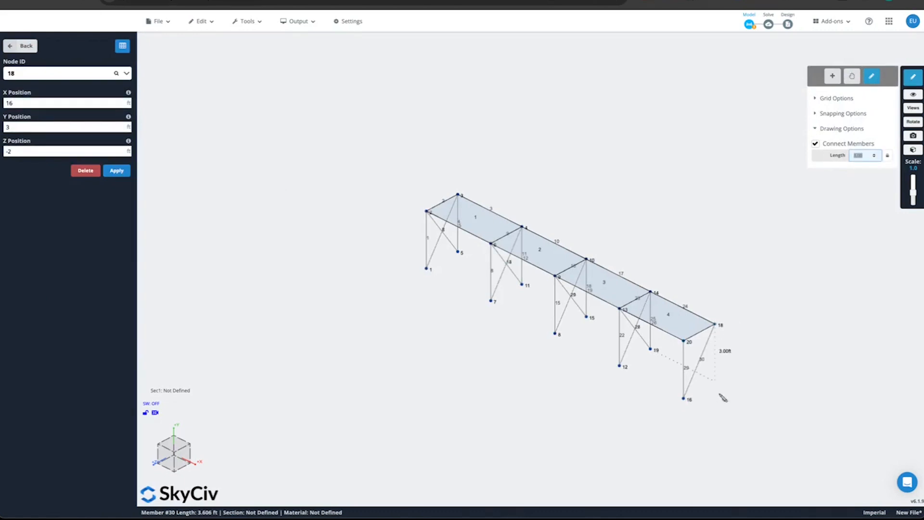
{"action": "left_click", "coordinate": [716, 383]}
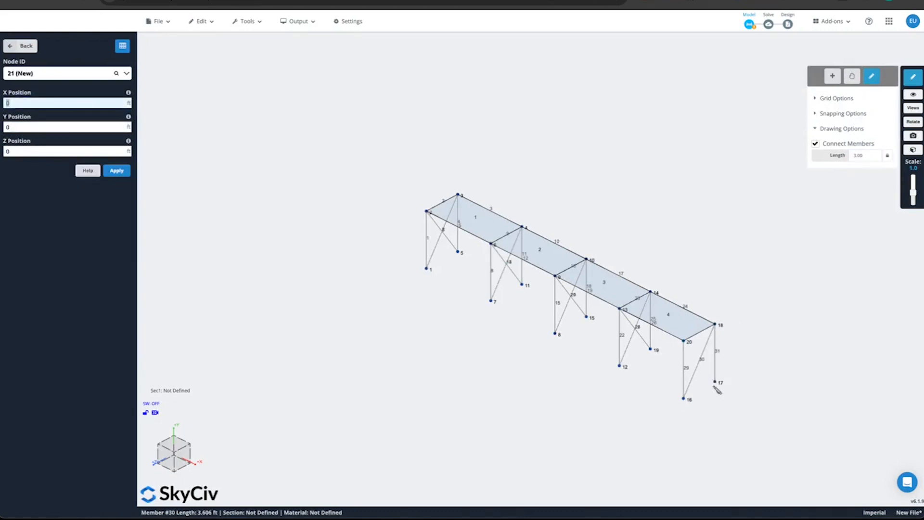
{"action": "left_click", "coordinate": [690, 344]}
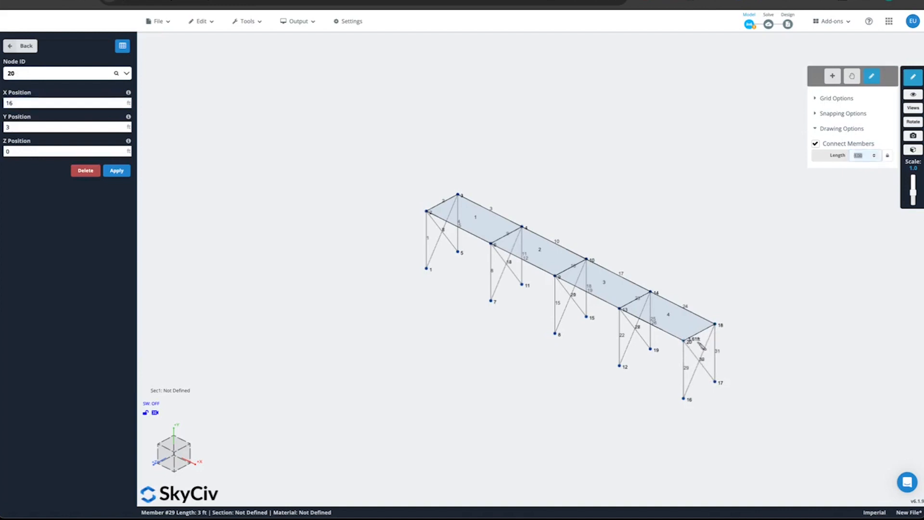
{"action": "key", "text": "Escape"}
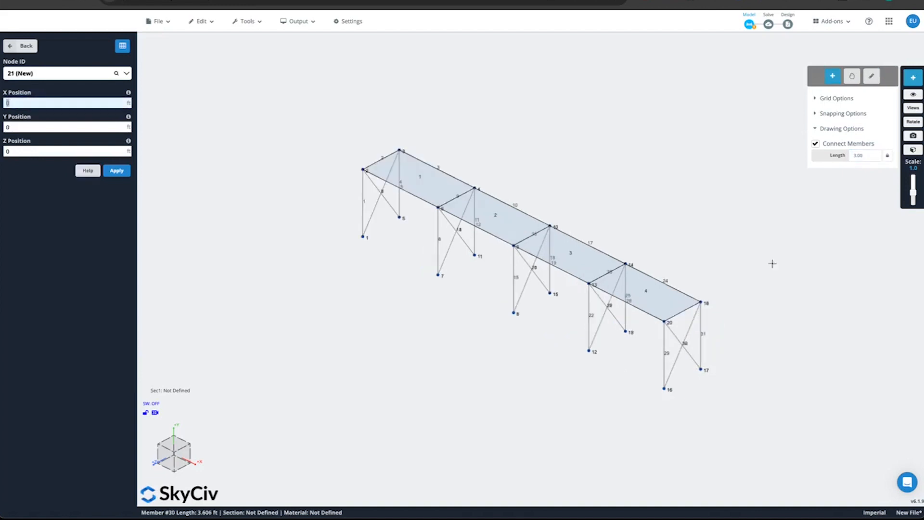
Copy the whole four-bay row and paste it three times at the topmost node above node 1, stacking three more levels.
{"action": "key", "text": "ctrl+a"}
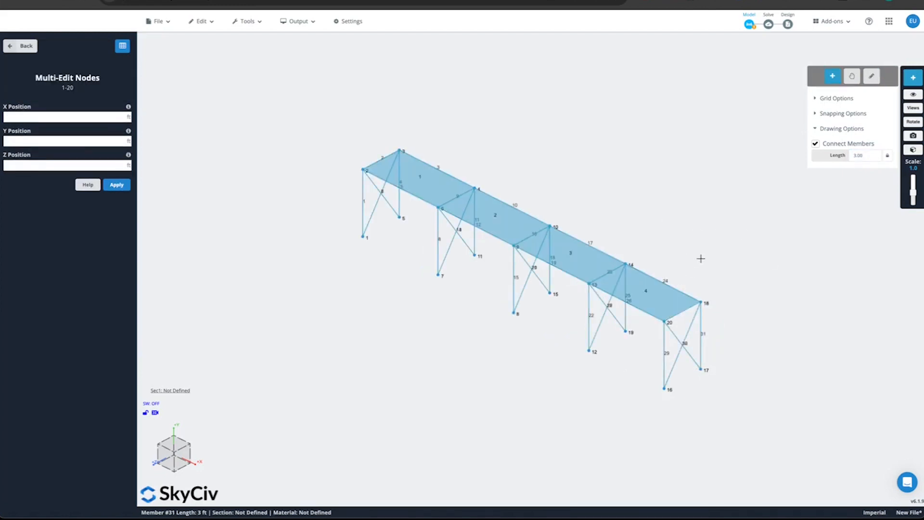
{"action": "key", "text": "ctrl+c"}
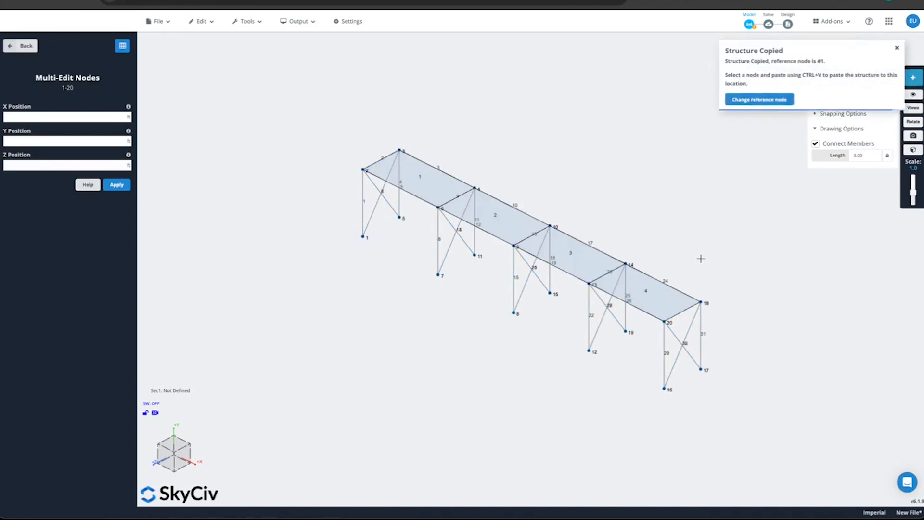
{"action": "left_click", "coordinate": [361, 168]}
{"action": "key", "text": "ctrl+v"}
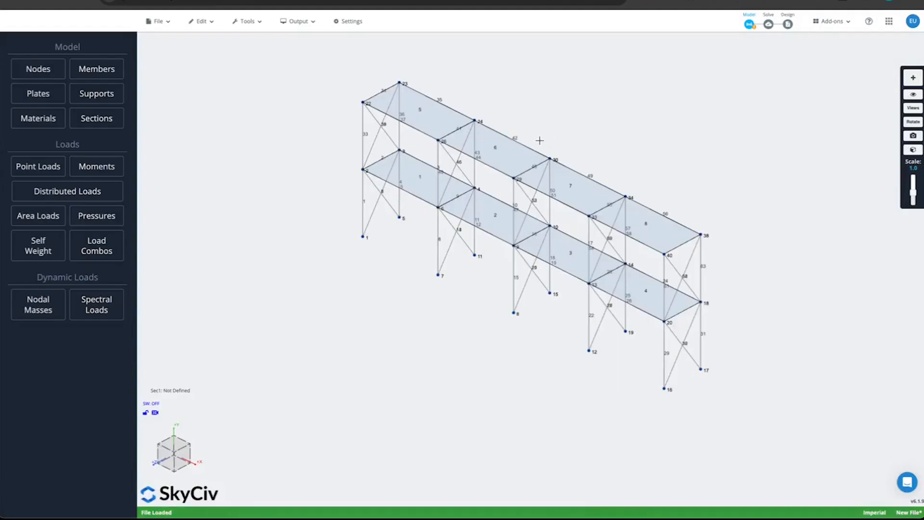
{"action": "left_click", "coordinate": [363, 102]}
{"action": "key", "text": "ctrl+v"}
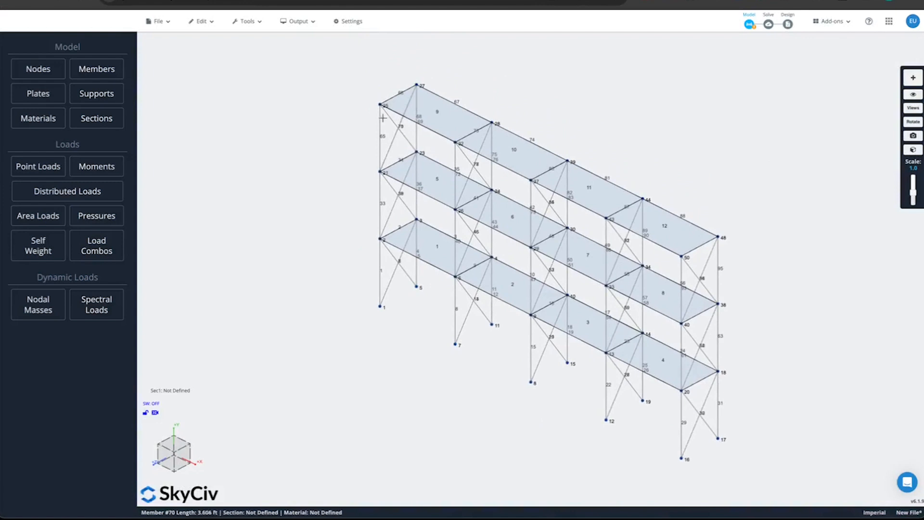
{"action": "left_click", "coordinate": [379, 103]}
{"action": "key", "text": "ctrl+v"}
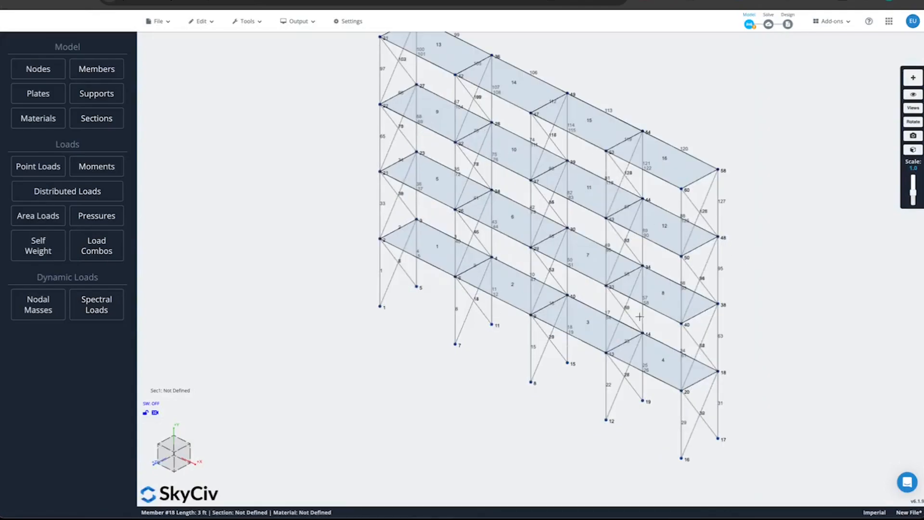
Add fixed supports with restraint code FFFFFF at base nodes 1, 5, 7, 11, 8, 12, 16, 17, 19 and 15.
{"action": "right_click_drag", "start_coordinate": [353, 329], "coordinate": [368, 323]}
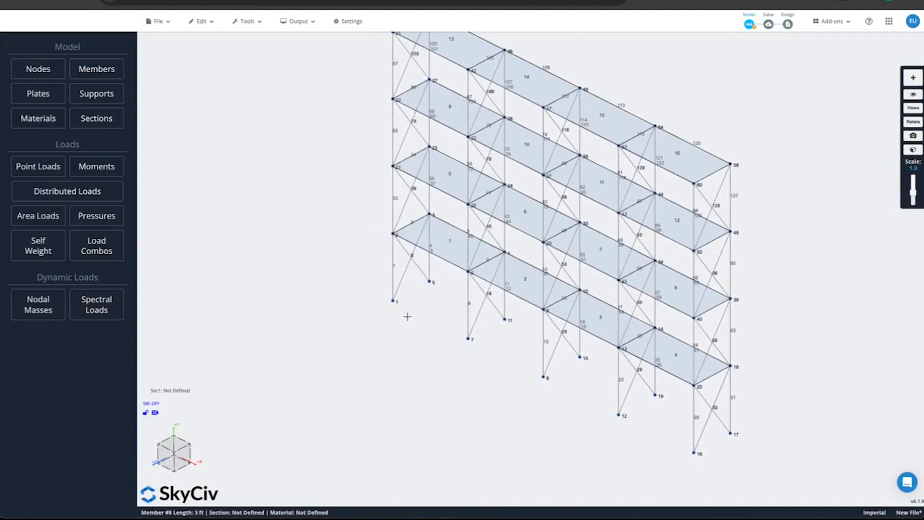
{"action": "left_click", "coordinate": [105, 100]}
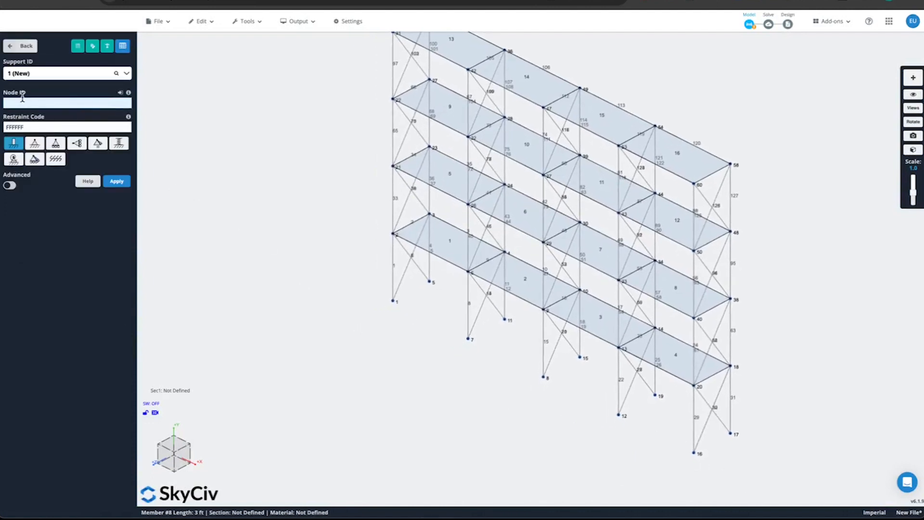
{"action": "type", "text": ",5,7,11,8,12,16,17,19"}
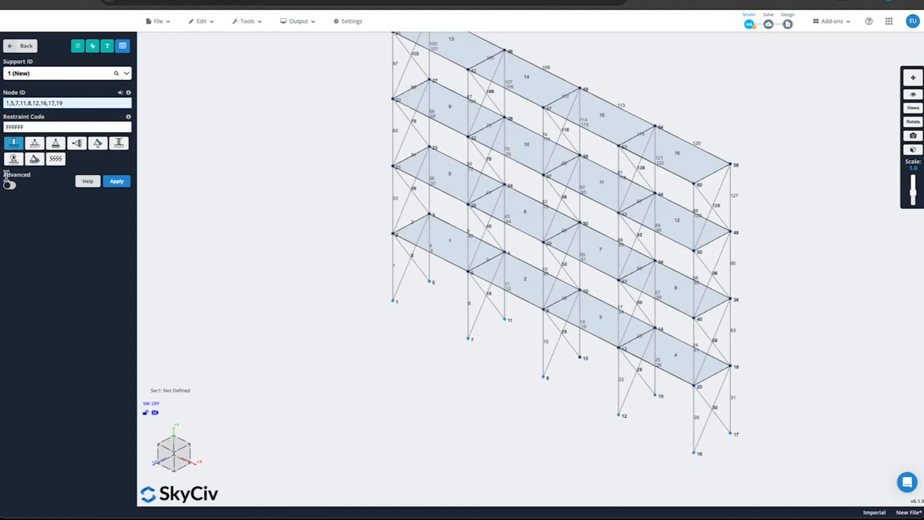
{"action": "left_click", "coordinate": [117, 182]}
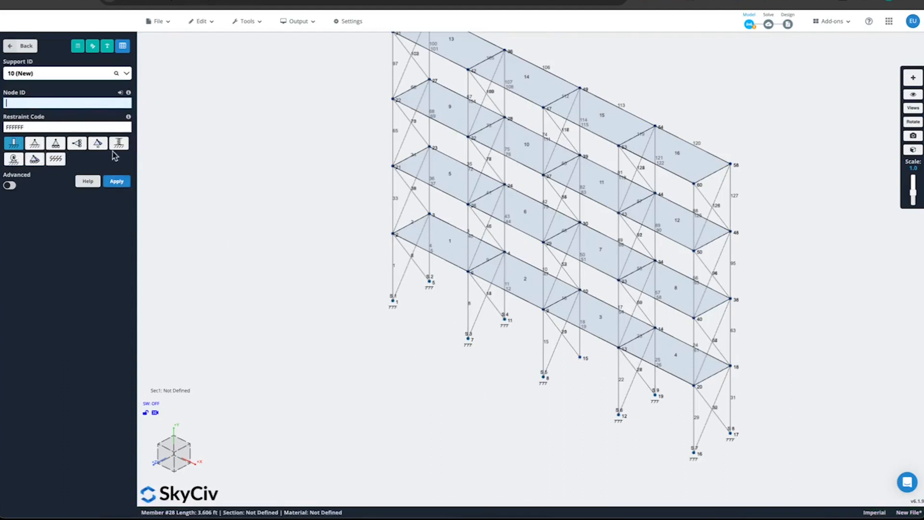
{"action": "type", "text": "15"}
{"action": "left_click", "coordinate": [117, 182]}
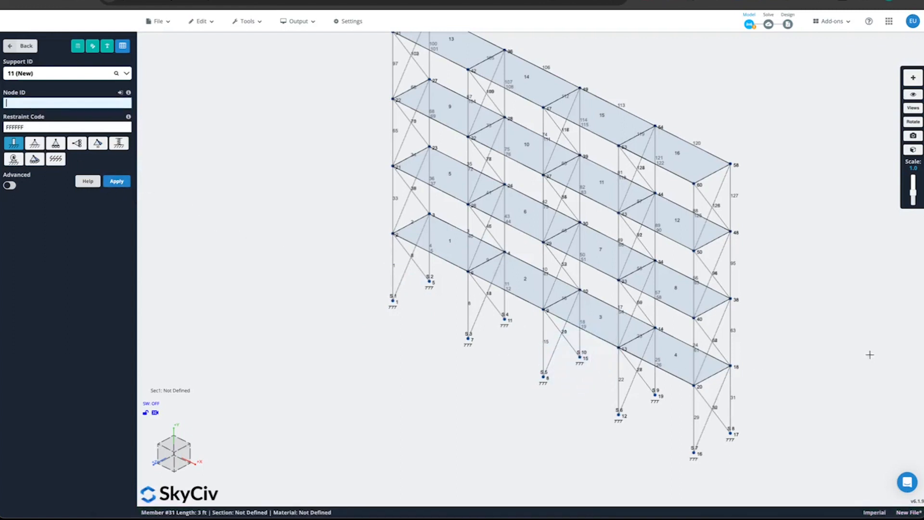
Add pinned supports with restraint code FFFFFR at the top rear nodes 35, 49 and 58.
{"action": "right_click_drag", "start_coordinate": [826, 326], "coordinate": [757, 363]}
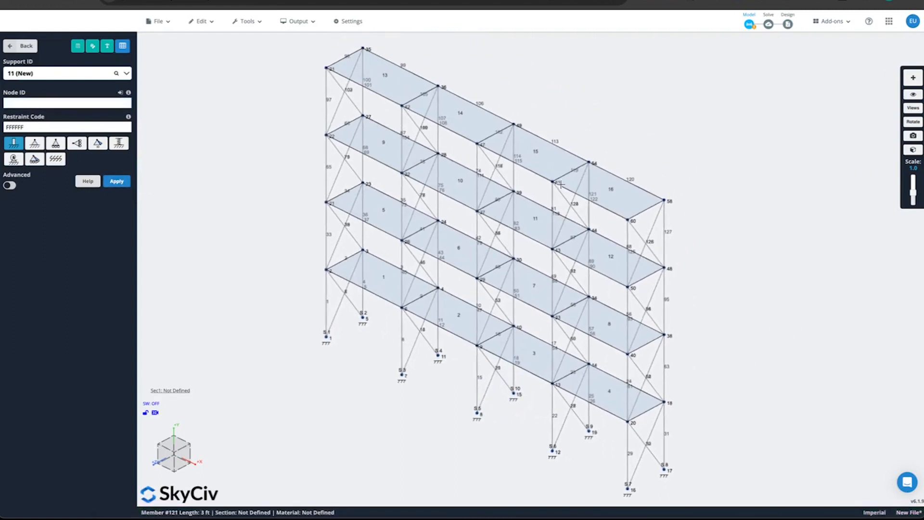
{"action": "left_click", "coordinate": [34, 143]}
{"action": "left_click", "coordinate": [22, 104]}
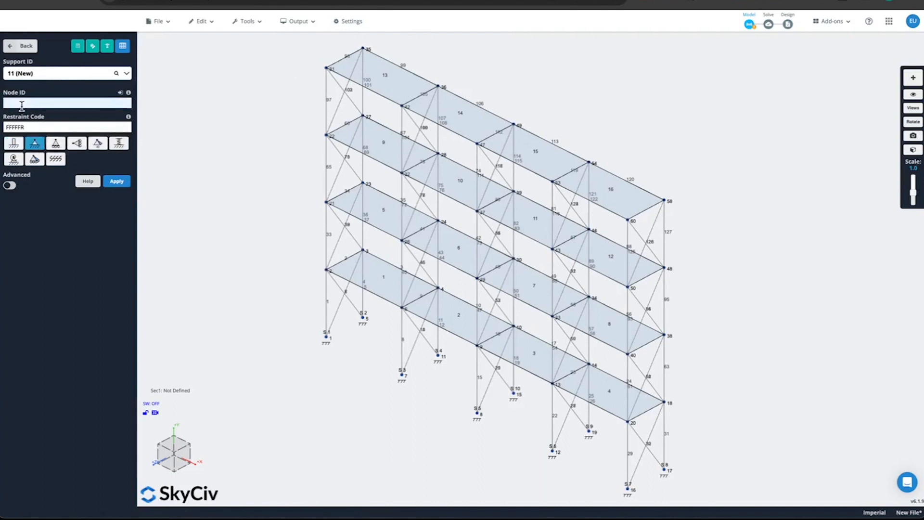
{"action": "type", "text": "35,49,58"}
{"action": "left_click", "coordinate": [117, 181]}
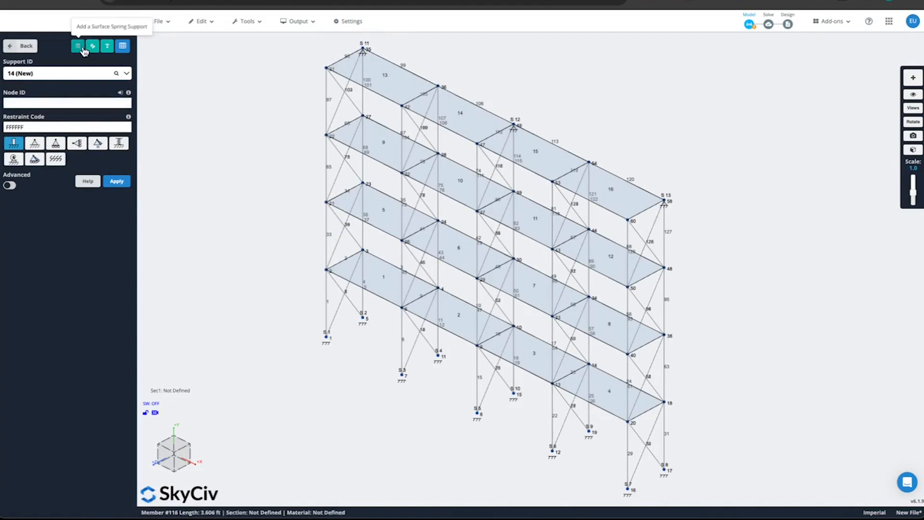
In the supports datasheet, set the restraint code of the supports at nodes 35, 49 and 58 to FFFRFF and apply it.
{"action": "left_click", "coordinate": [122, 46]}
{"action": "left_click", "coordinate": [77, 200]}
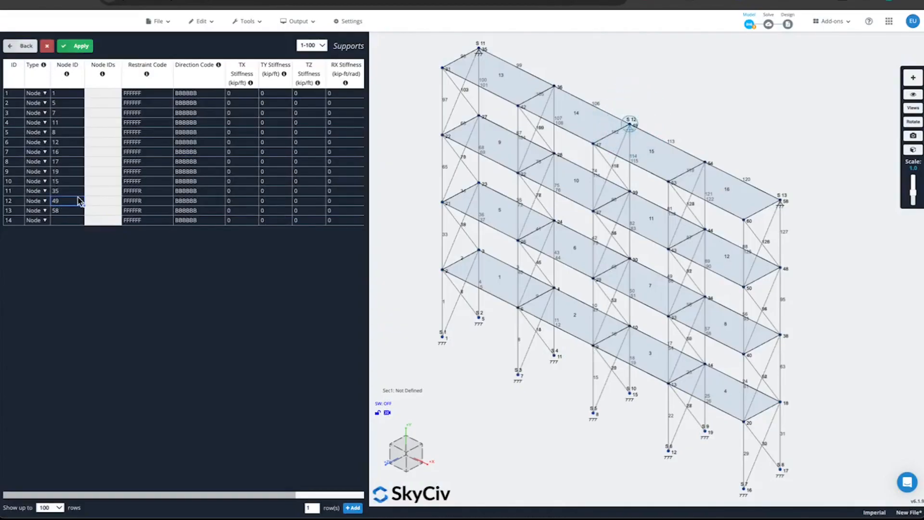
{"action": "left_click", "coordinate": [145, 191]}
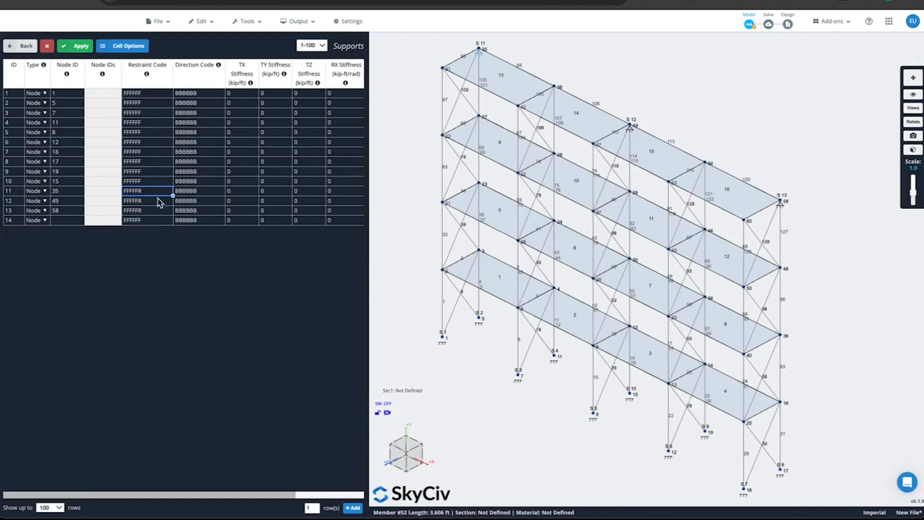
{"action": "type", "text": "FF"}
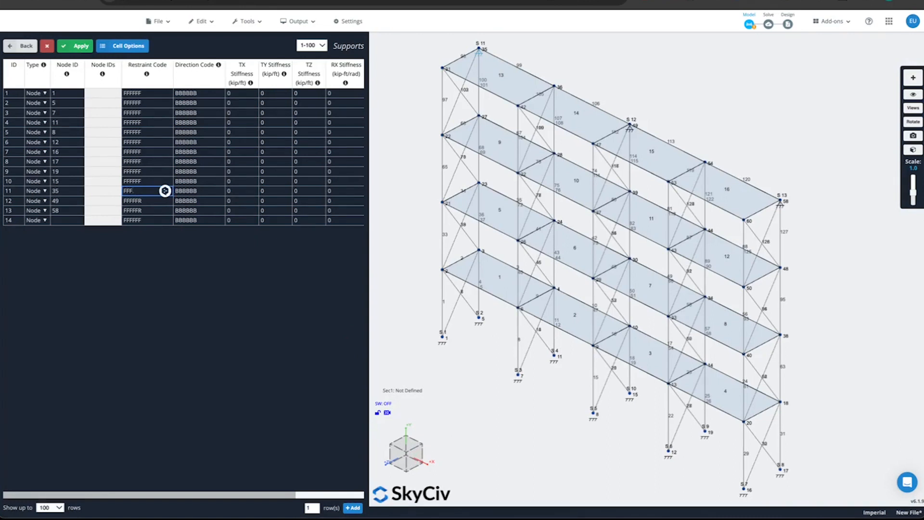
{"action": "key", "text": "Return"}
{"action": "key", "text": "Up"}
{"action": "key", "text": "shift+Down"}
{"action": "key", "text": "shift+Down"}
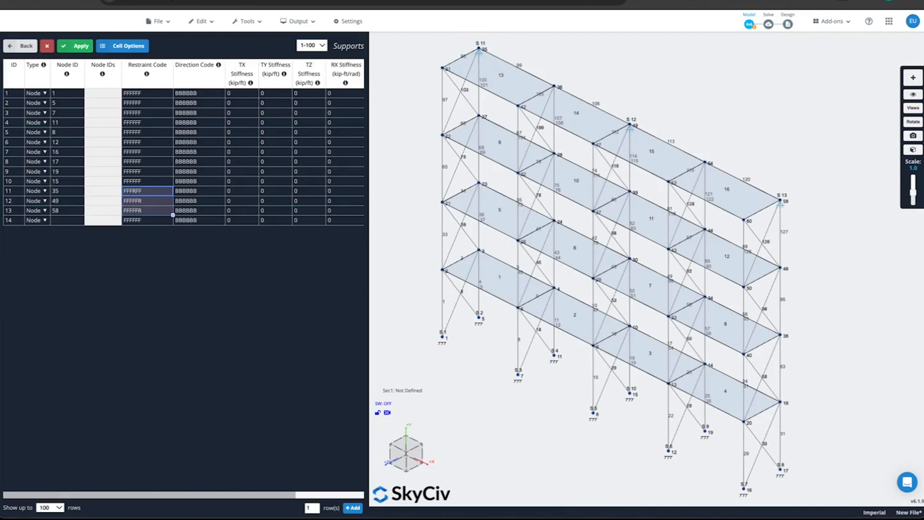
{"action": "left_click", "coordinate": [85, 48]}
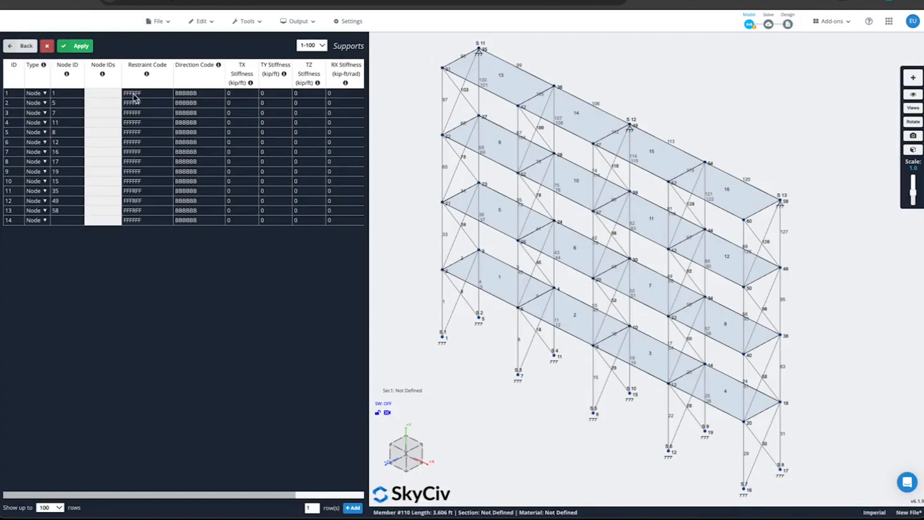
Leave the supports datasheet and add a nodal point load in the negative Z direction at node 42.
{"action": "left_click", "coordinate": [20, 48]}
{"action": "mouse_move", "coordinate": [754, 302]}
{"action": "left_mouse_down"}
{"action": "mouse_move", "coordinate": [743, 295]}
{"action": "mouse_move", "coordinate": [781, 312]}
{"action": "mouse_move", "coordinate": [758, 305]}
{"action": "mouse_move", "coordinate": [757, 316]}
{"action": "left_mouse_up"}
{"action": "scroll", "coordinate": [757, 317], "scroll_direction": "down", "scroll_amount": 3}
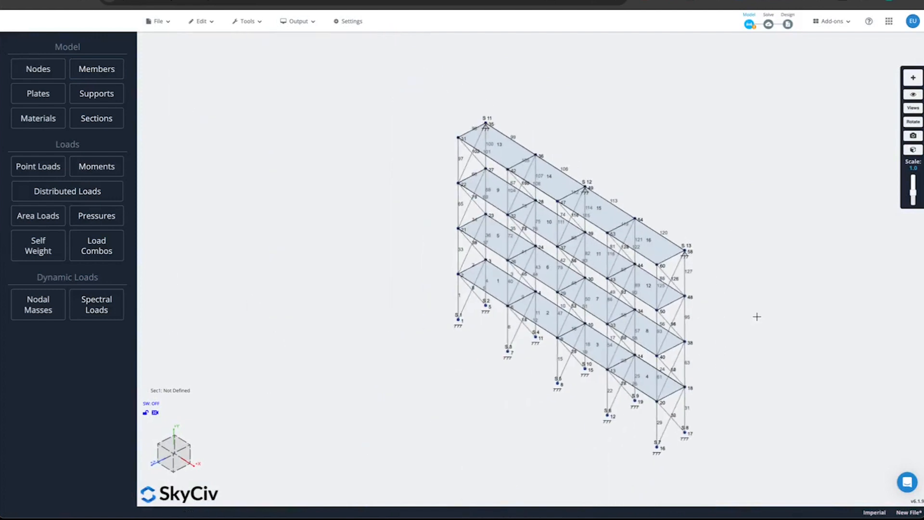
{"action": "left_click", "coordinate": [47, 169]}
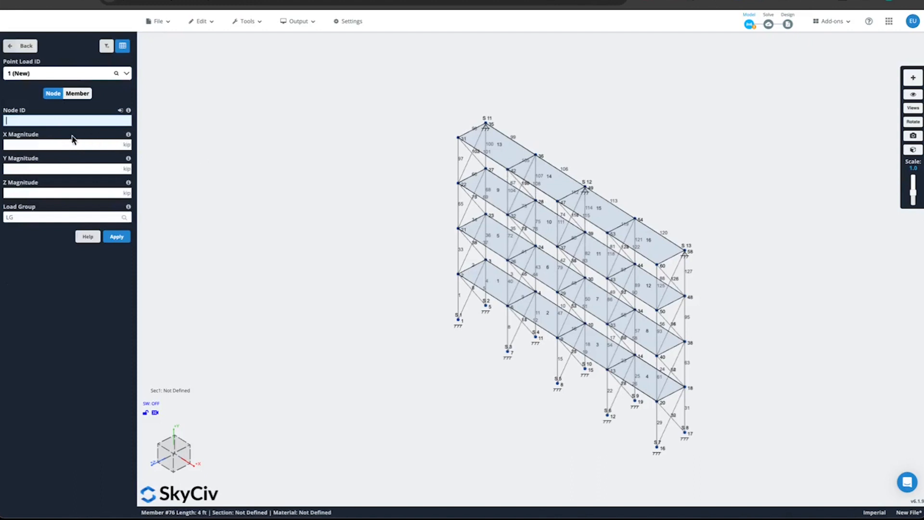
{"action": "type", "text": "42"}
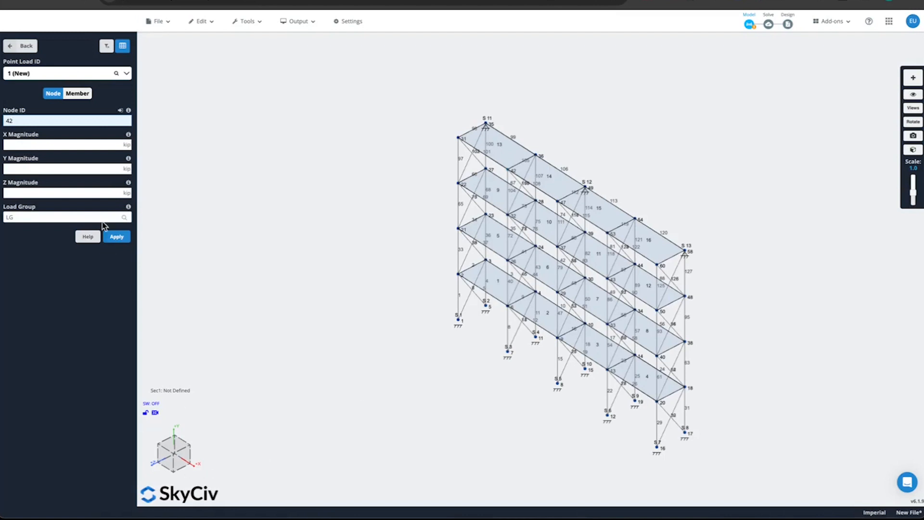
{"action": "left_click", "coordinate": [55, 192]}
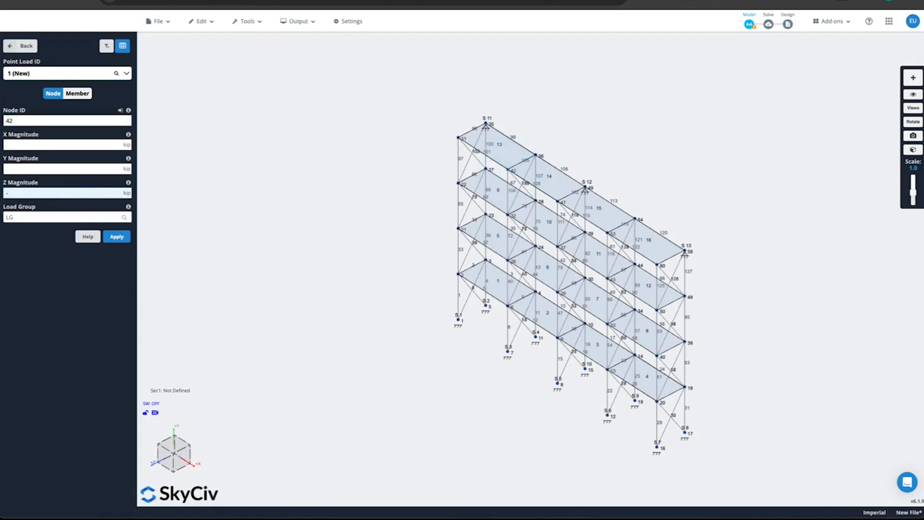
{"action": "left_click", "coordinate": [118, 237]}
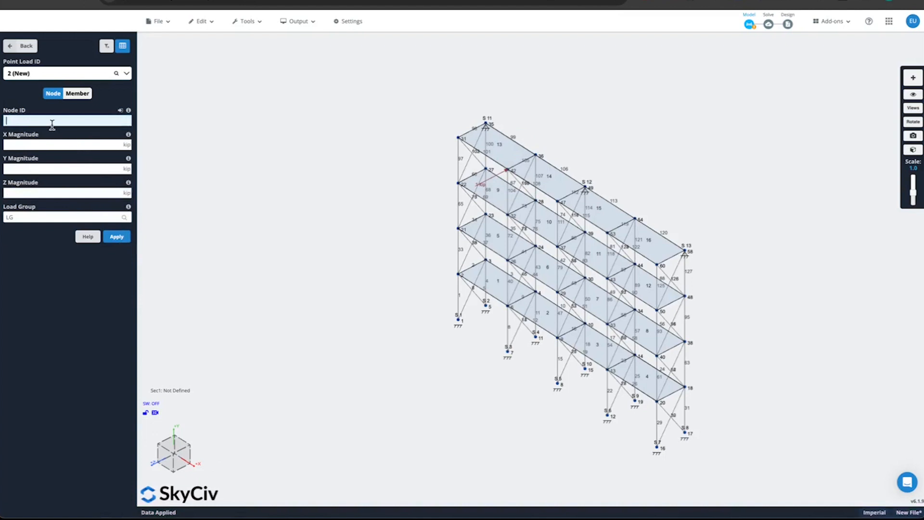
Add a nodal point load with a Z magnitude of -1 kip at node 53.
{"action": "type", "text": "53"}
{"action": "left_click", "coordinate": [25, 193]}
{"action": "type", "text": "-1"}
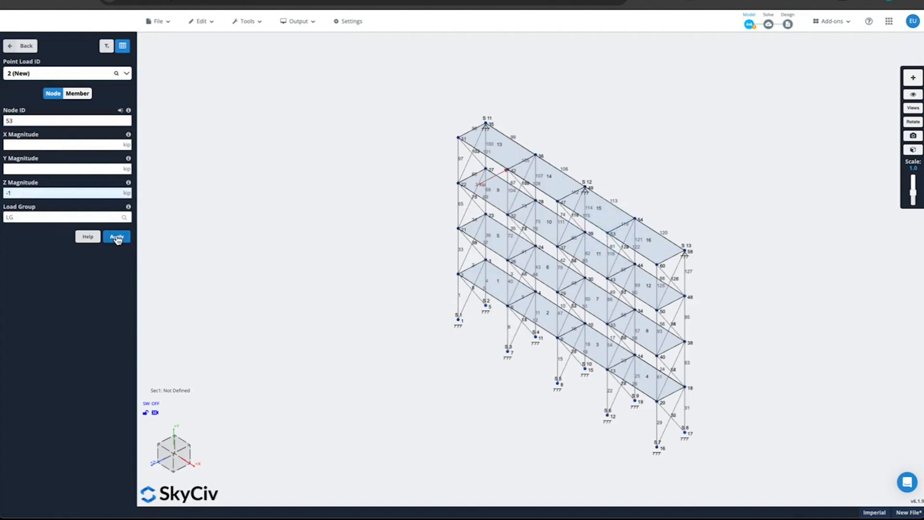
{"action": "left_click", "coordinate": [118, 238]}
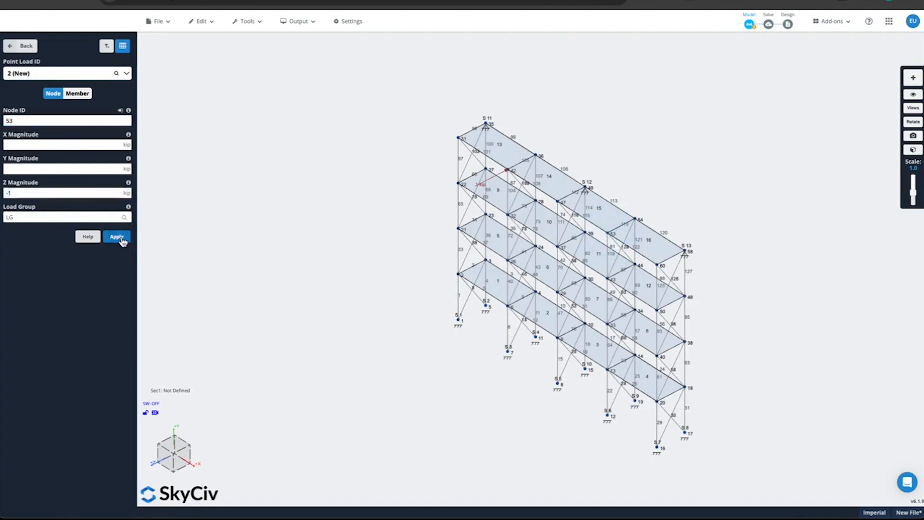
{"action": "mouse_move", "coordinate": [439, 373]}
{"action": "left_mouse_down"}
{"action": "mouse_move", "coordinate": [431, 367]}
{"action": "mouse_move", "coordinate": [457, 372]}
{"action": "left_mouse_up"}
{"action": "left_click", "coordinate": [17, 49]}
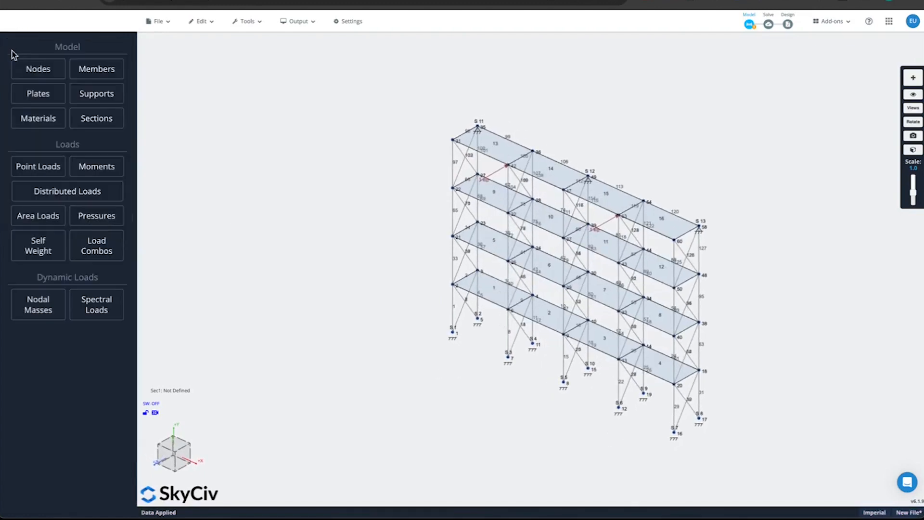
Turn self weight on with a Y-axis gravity of -1 and apply it.
{"action": "left_click", "coordinate": [44, 244]}
{"action": "left_click", "coordinate": [60, 67]}
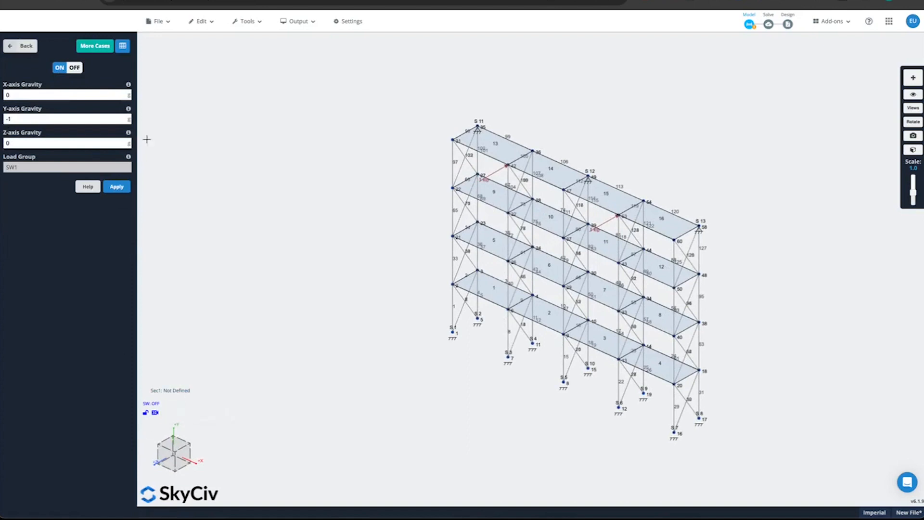
{"action": "left_click", "coordinate": [350, 22]}
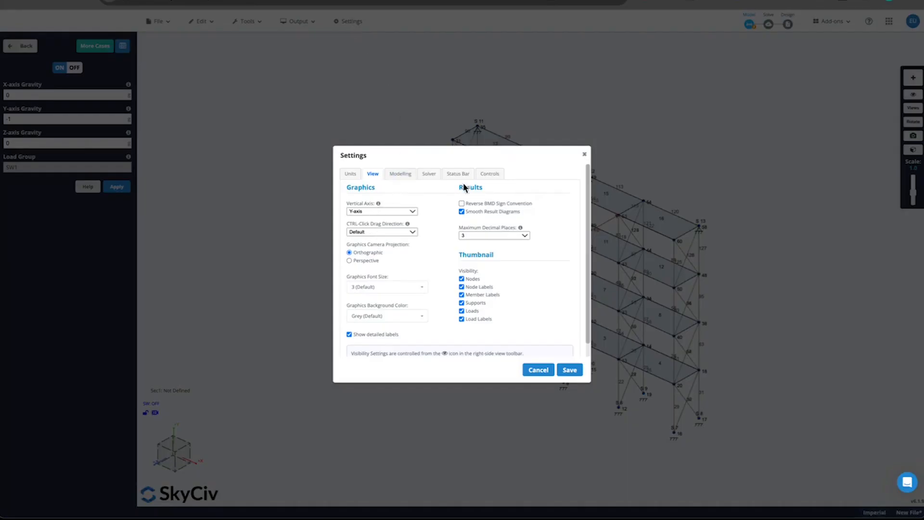
{"action": "left_click", "coordinate": [584, 154]}
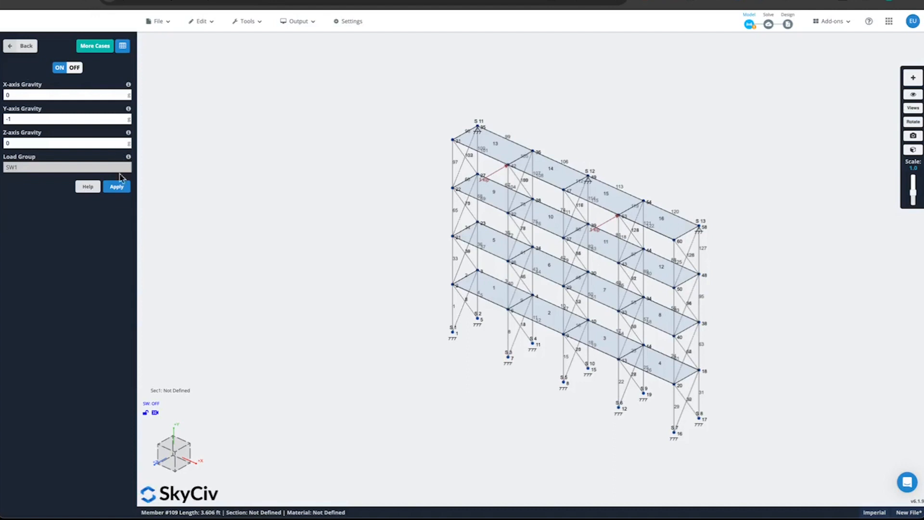
{"action": "left_click", "coordinate": [117, 187]}
{"action": "left_click", "coordinate": [20, 45]}
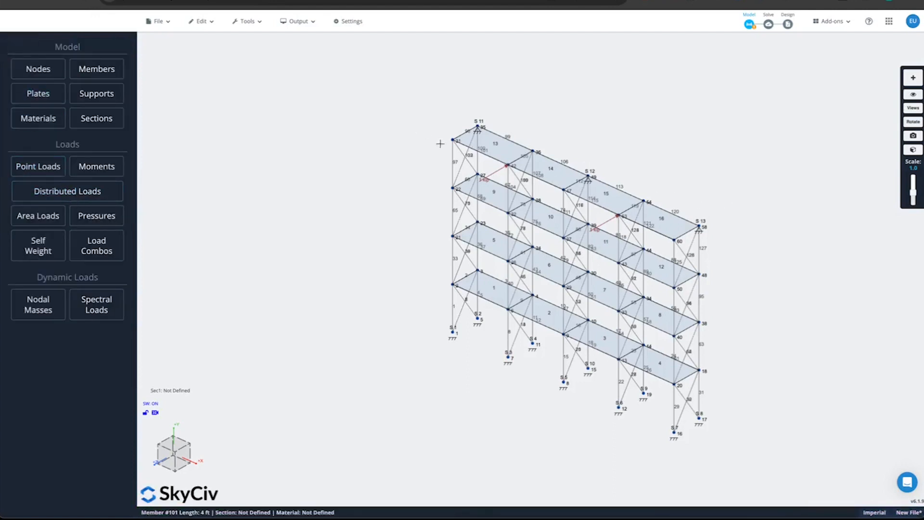
Auto-mesh all plates at mesh size 3 (Default), re-meshing any previously meshed plates.
{"action": "left_click", "coordinate": [46, 96]}
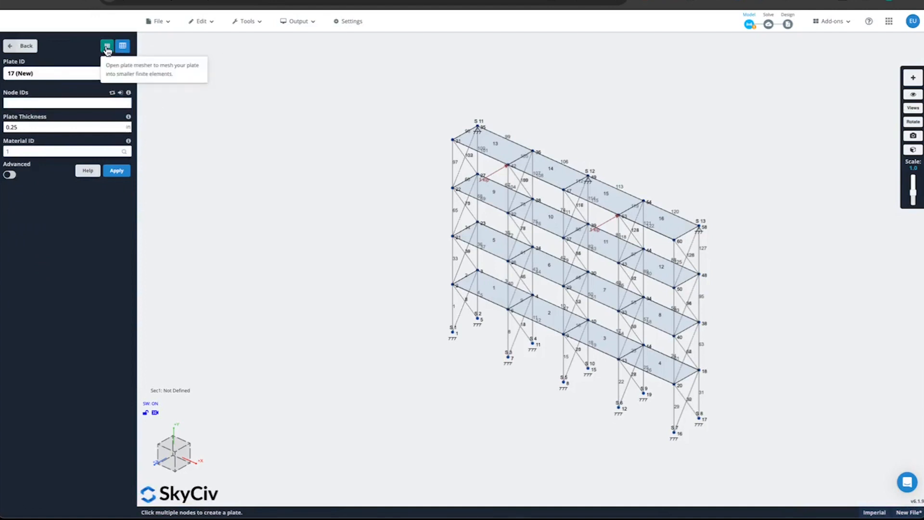
{"action": "left_click", "coordinate": [107, 46]}
{"action": "left_click", "coordinate": [231, 173]}
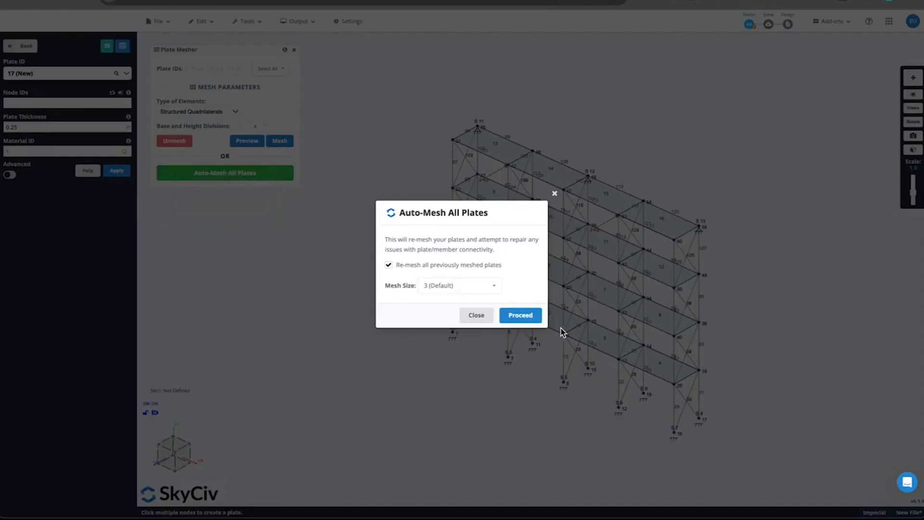
{"action": "left_click", "coordinate": [520, 315]}
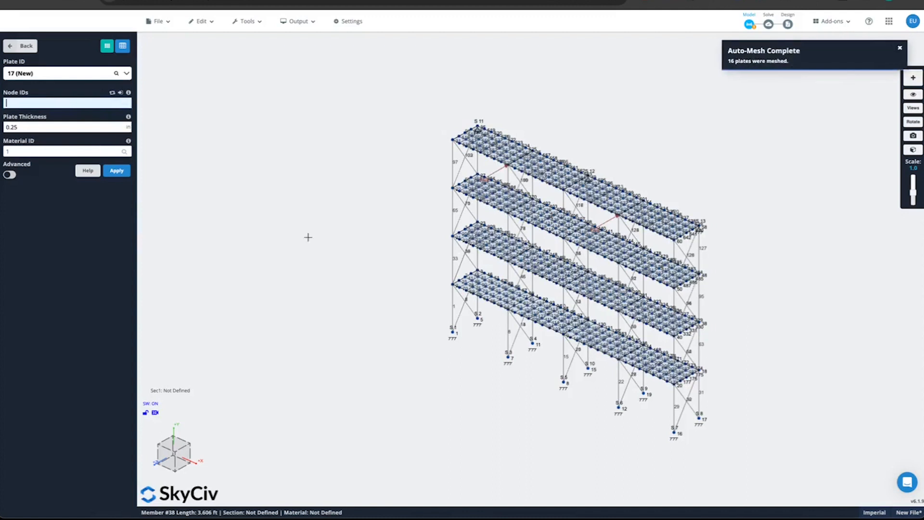
{"action": "left_click", "coordinate": [112, 172]}
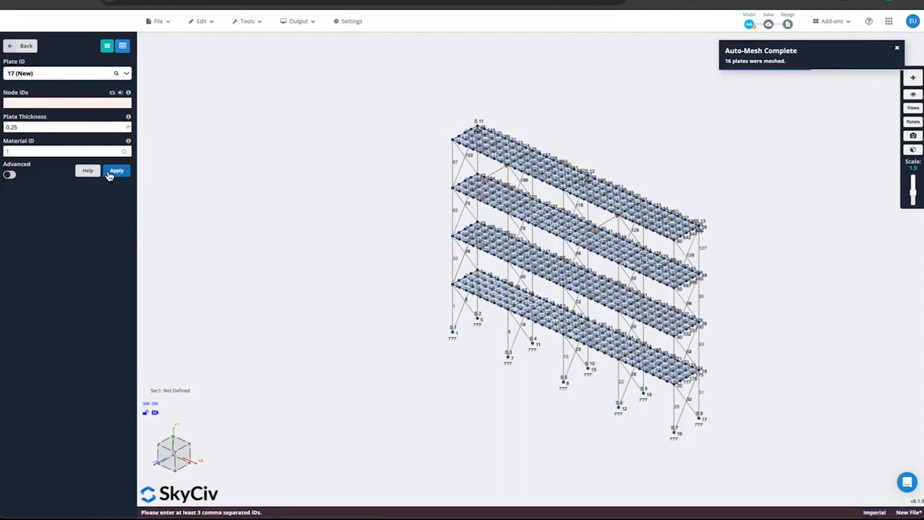
{"action": "left_click", "coordinate": [13, 50]}
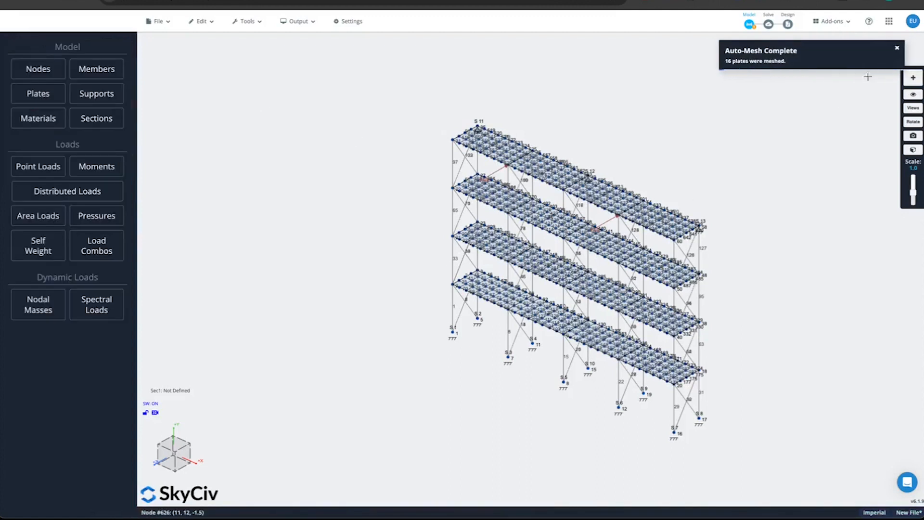
{"action": "left_click", "coordinate": [896, 49]}
Try to solve the model with a Linear Static analysis and decline the proposed default-section repair.
{"action": "mouse_move", "coordinate": [768, 24]}
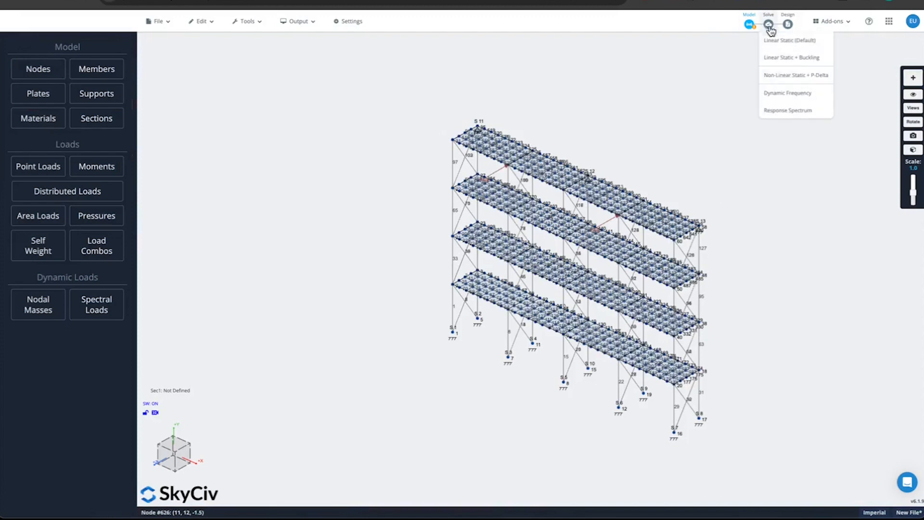
{"action": "left_click", "coordinate": [775, 41]}
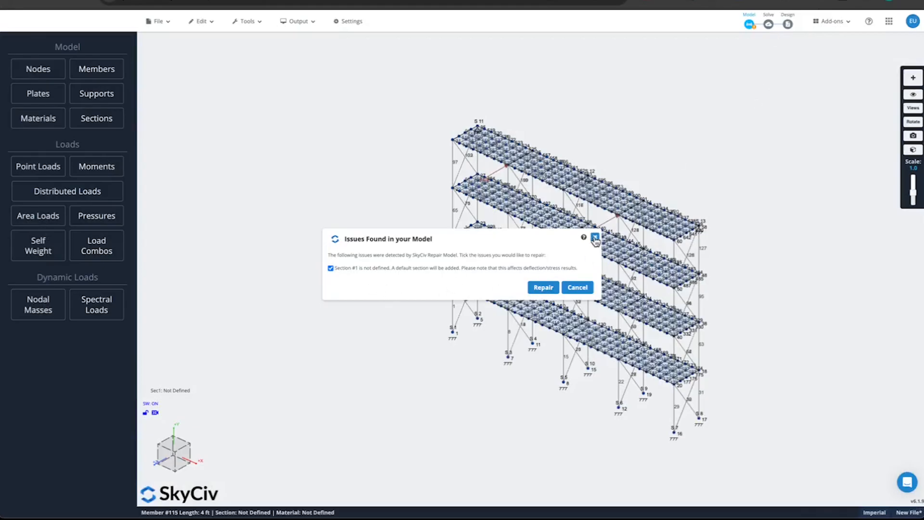
{"action": "left_click", "coordinate": [577, 287]}
Open the section definition and consult the Scaffolding Structural Design Tutorial web page on choosing member sections and material.
{"action": "left_click", "coordinate": [96, 122]}
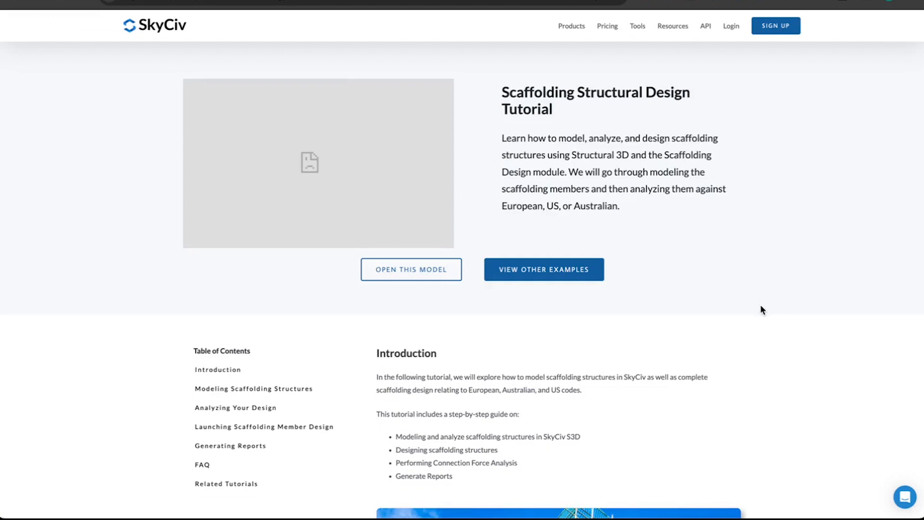
{"action": "scroll", "coordinate": [760, 306], "scroll_direction": "down", "scroll_amount": 20}
{"action": "scroll", "coordinate": [861, 364], "scroll_direction": "down", "scroll_amount": 1}
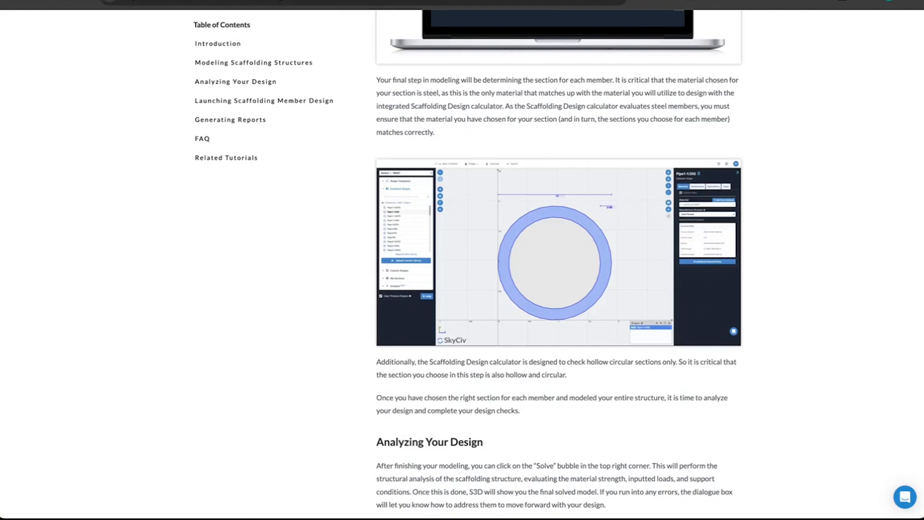
{"action": "left_click", "coordinate": [267, 0]}
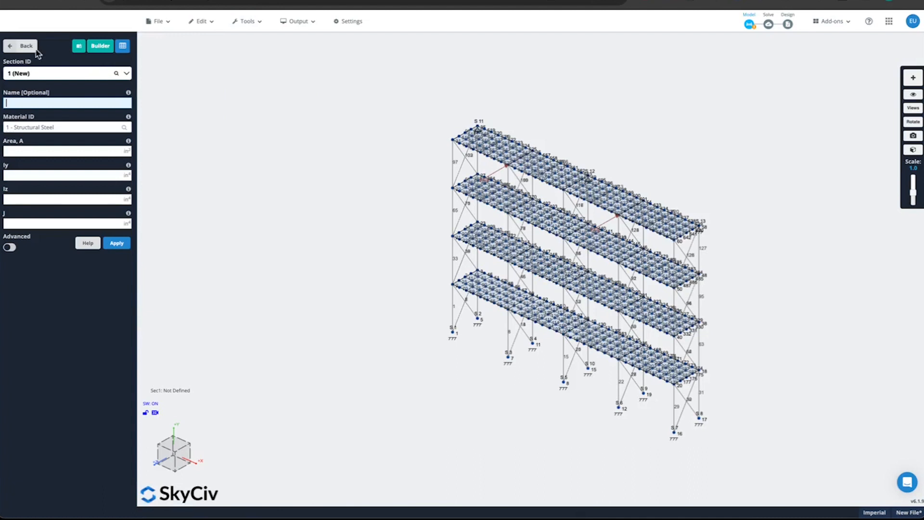
In the Section Builder, load Pipe1STD from the American AISC pipes as section 1 and apply the 0.93 wall thickness factor.
{"action": "left_click", "coordinate": [100, 46]}
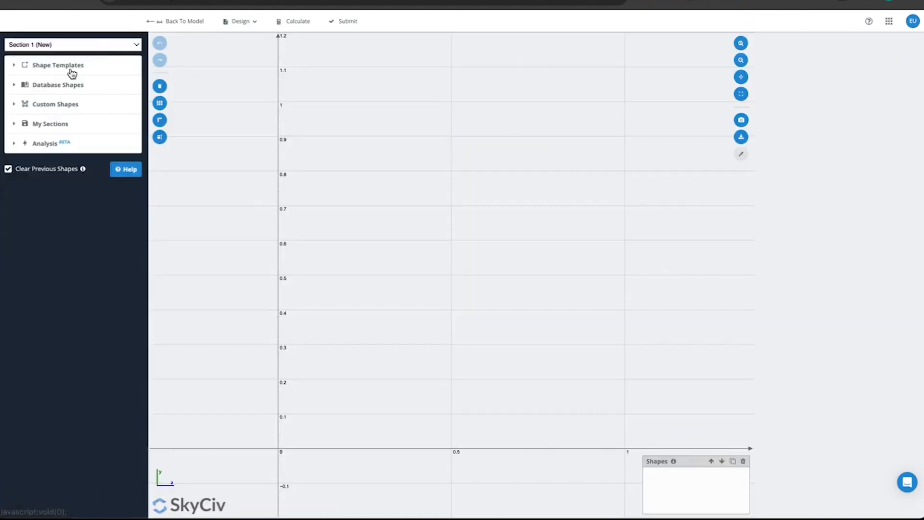
{"action": "left_click", "coordinate": [26, 87]}
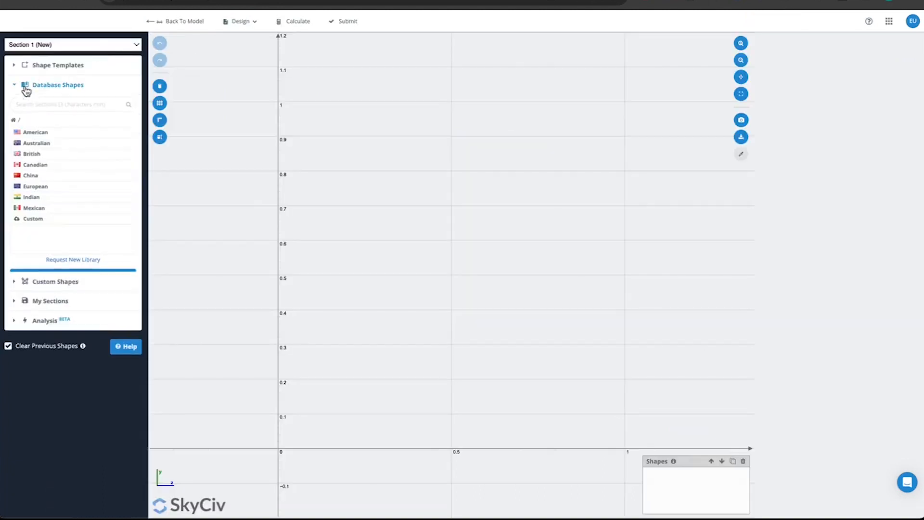
{"action": "left_click", "coordinate": [28, 132]}
{"action": "left_click", "coordinate": [37, 133]}
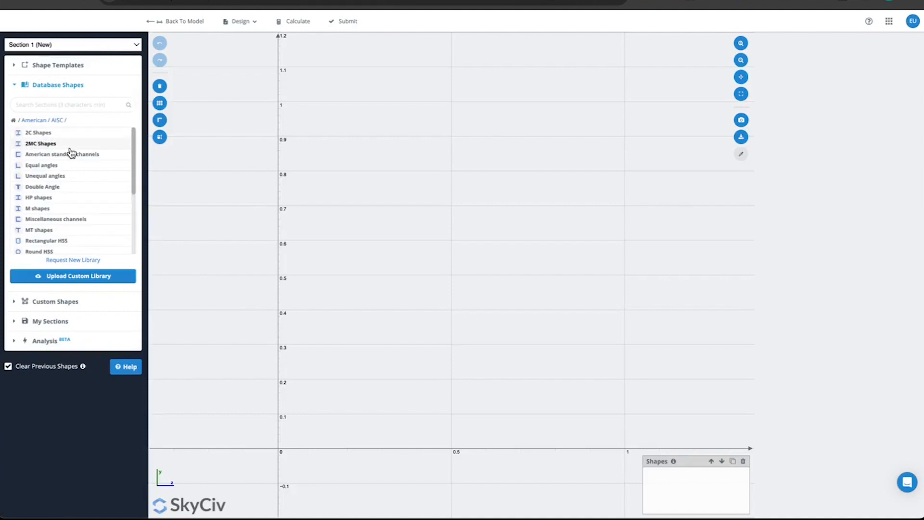
{"action": "scroll", "coordinate": [68, 223], "scroll_direction": "down", "scroll_amount": 2}
{"action": "left_click", "coordinate": [27, 208]}
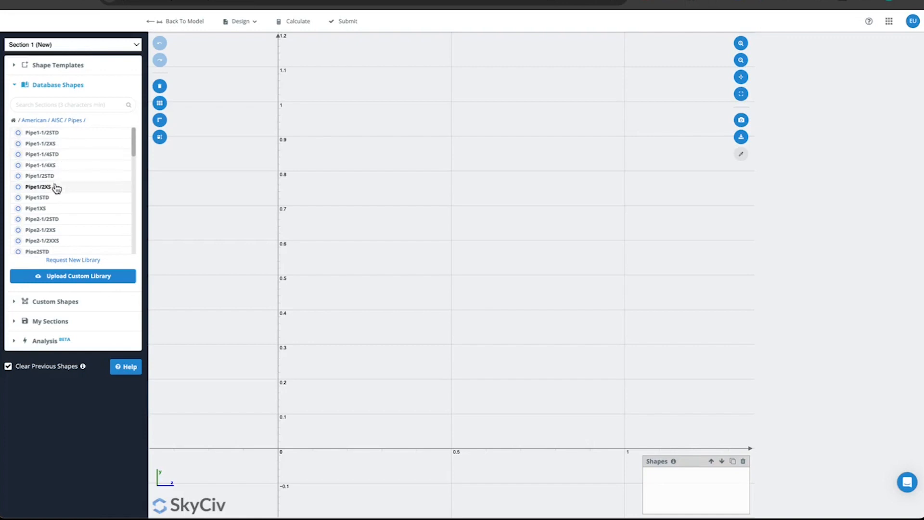
{"action": "scroll", "coordinate": [53, 219], "scroll_direction": "down", "scroll_amount": 2}
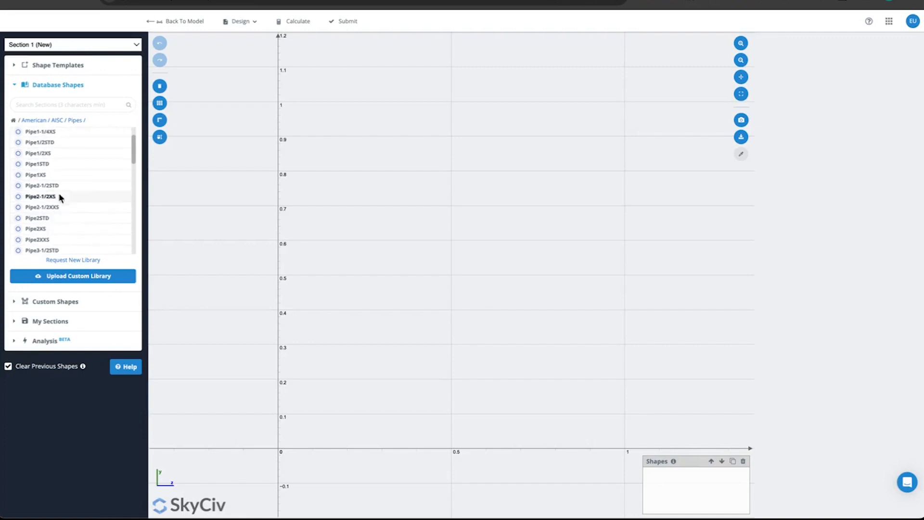
{"action": "left_click", "coordinate": [64, 165]}
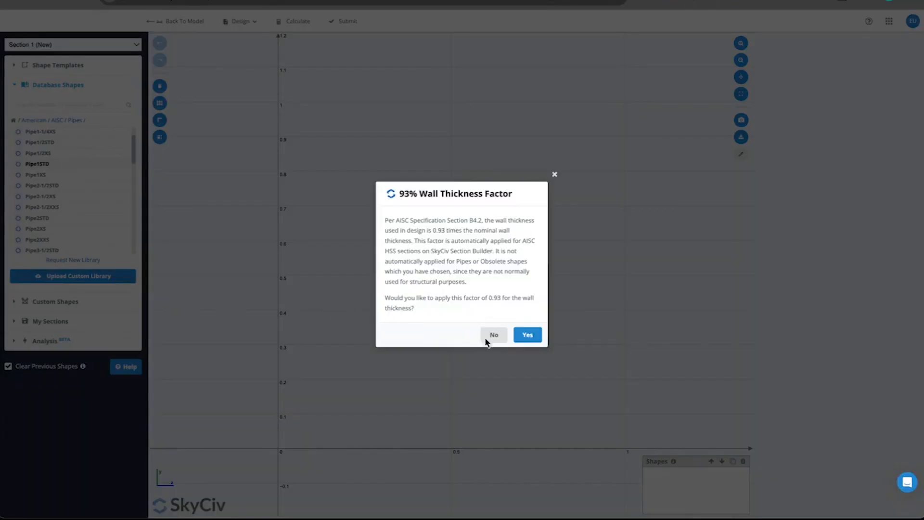
{"action": "left_click", "coordinate": [528, 336]}
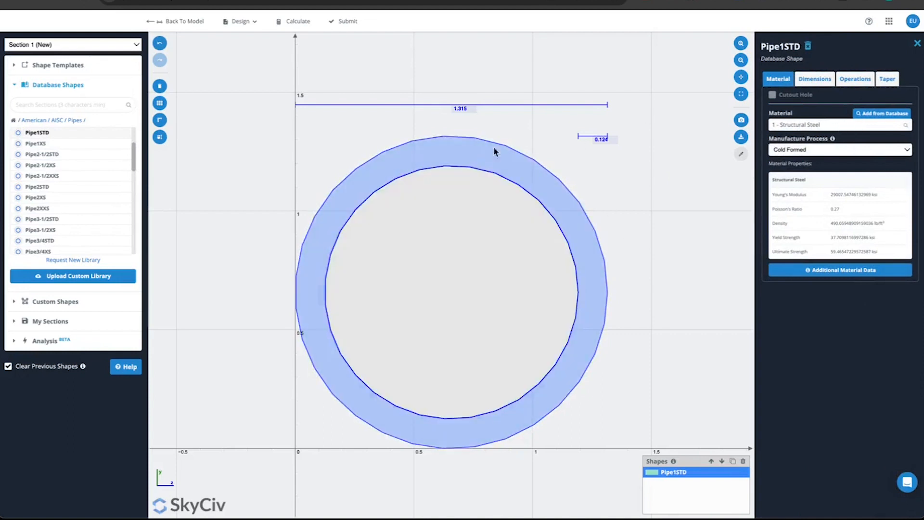
Set the Pipe1STD section's material to Aluminium and submit the section to the model.
{"action": "left_click", "coordinate": [833, 125]}
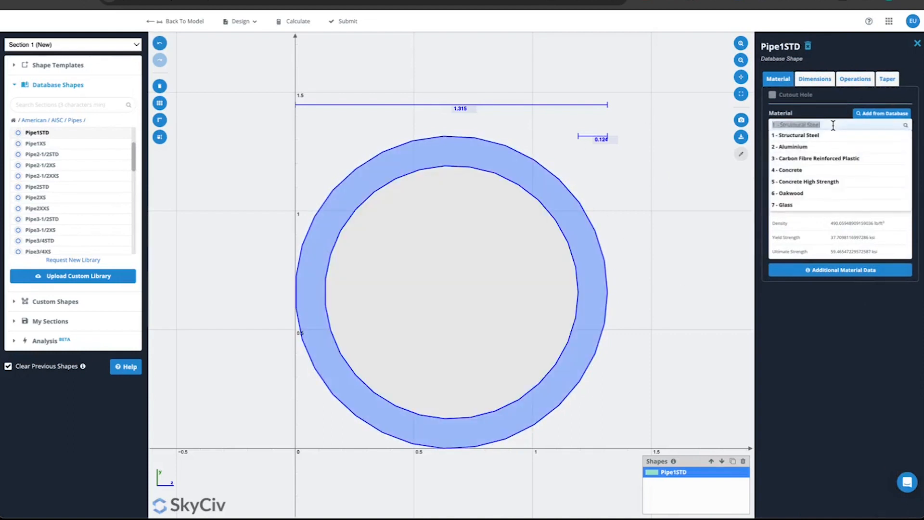
{"action": "left_click", "coordinate": [818, 146]}
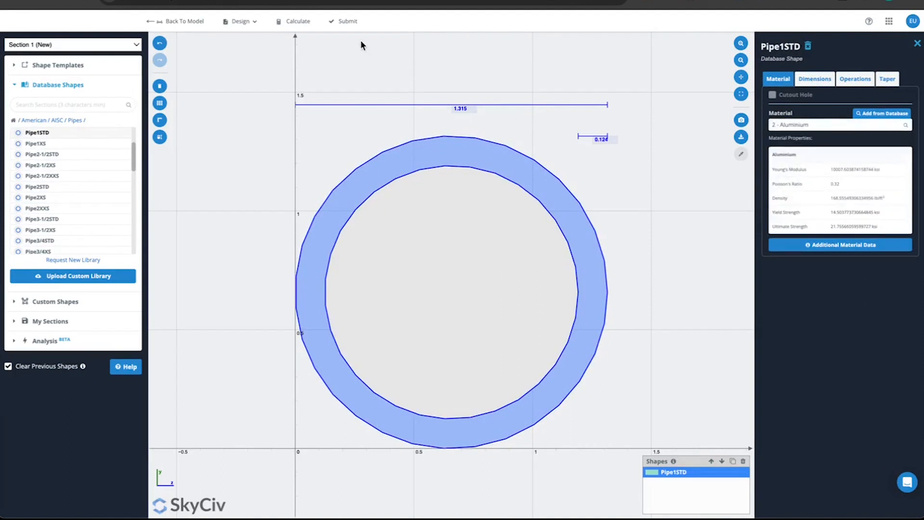
{"action": "left_click", "coordinate": [345, 21]}
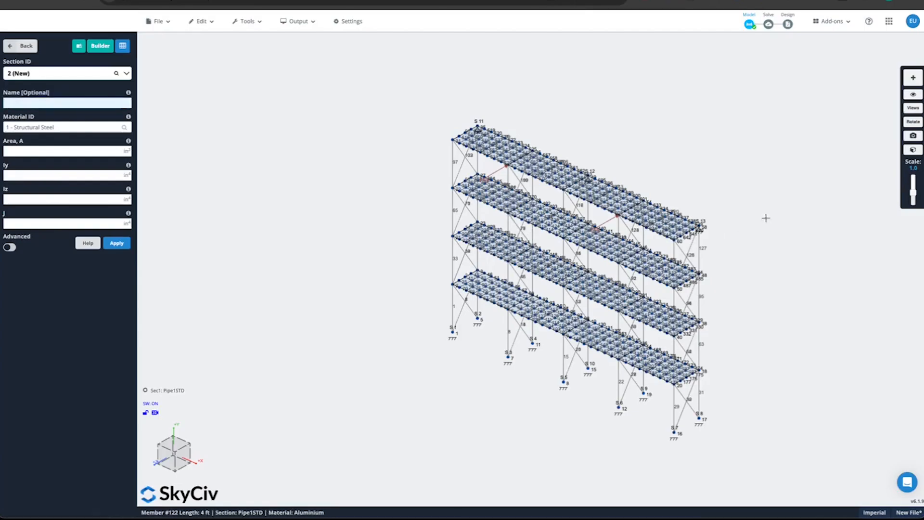
Solve the scaffolding model with a Linear Static analysis.
{"action": "left_click", "coordinate": [768, 24]}
{"action": "left_click", "coordinate": [784, 39]}
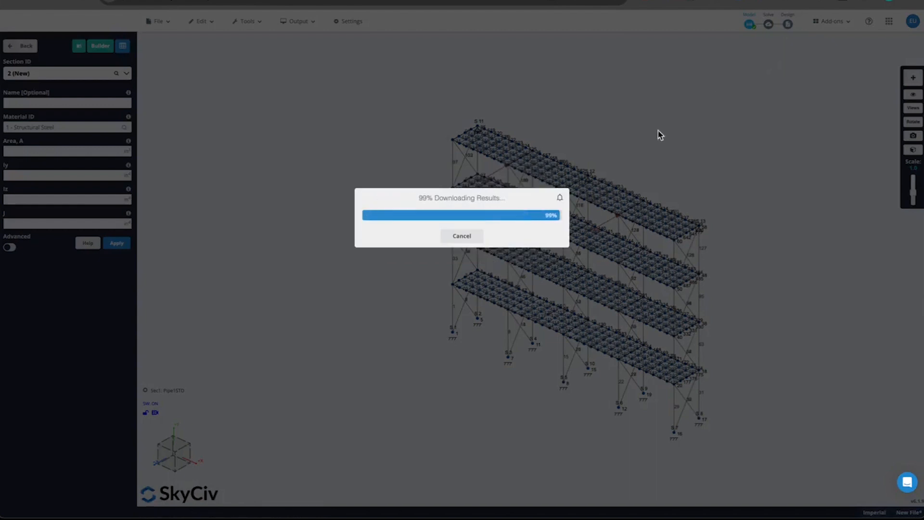
{"action": "left_click", "coordinate": [464, 243]}
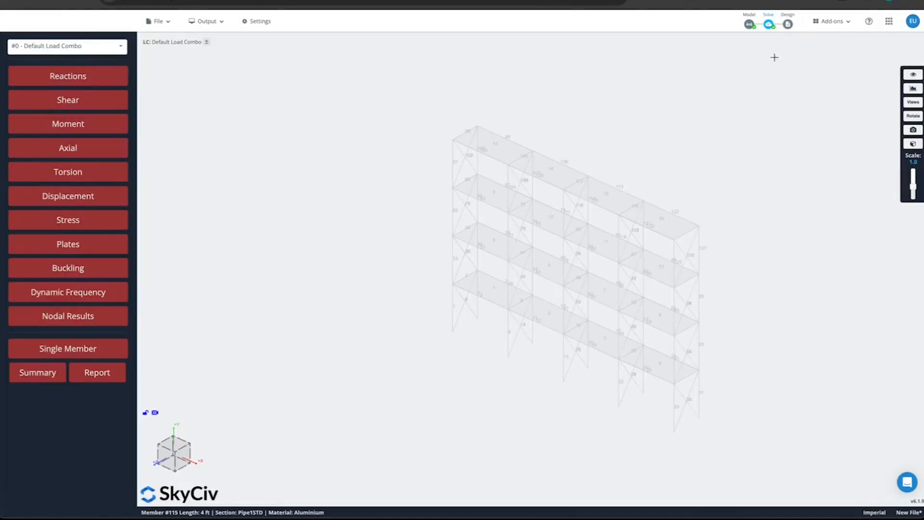
Try to run the AISC 360-16 Scaffolding Calculator from the design calculator library on the solved model.
{"action": "left_click", "coordinate": [788, 24]}
{"action": "left_click", "coordinate": [792, 39]}
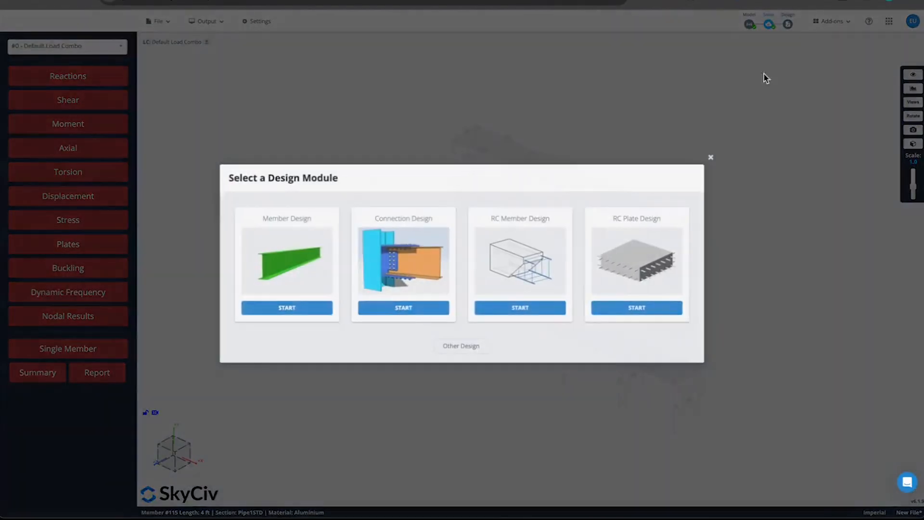
{"action": "left_click", "coordinate": [471, 348]}
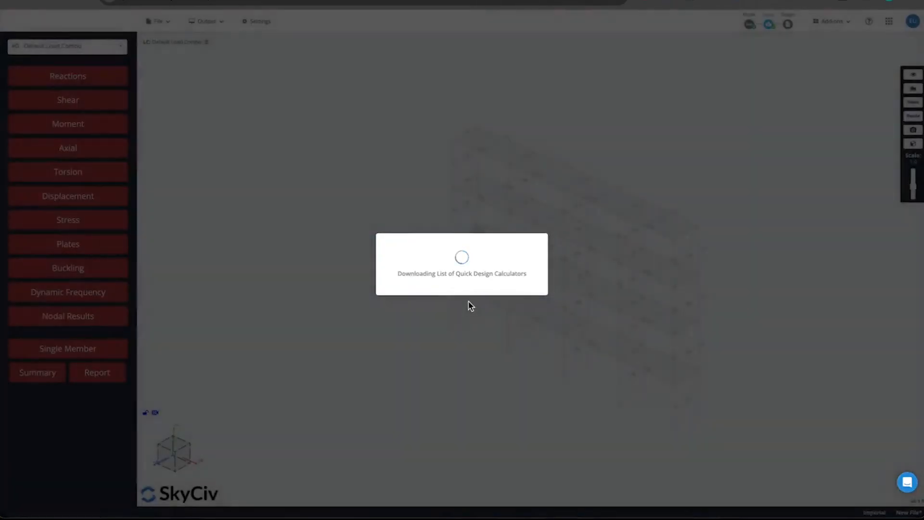
{"action": "type", "text": "sca"}
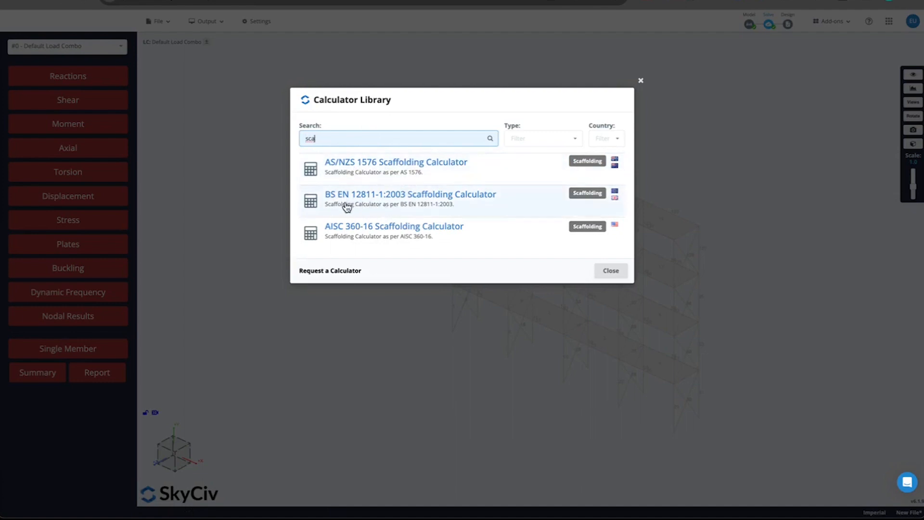
{"action": "left_click", "coordinate": [396, 233]}
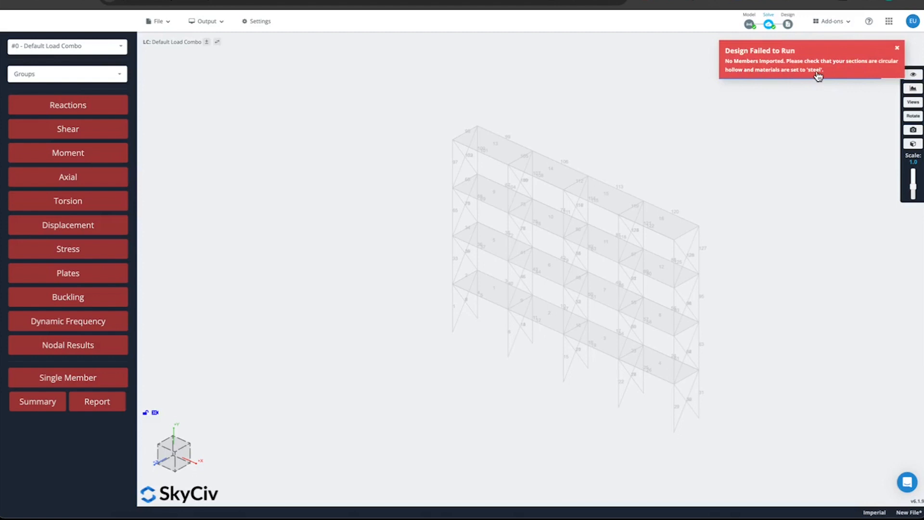
Return to the model, reopen section 1 (Pipe1STD) in the Section Builder, change its material to Structural Steel and submit it.
{"action": "left_click", "coordinate": [749, 25]}
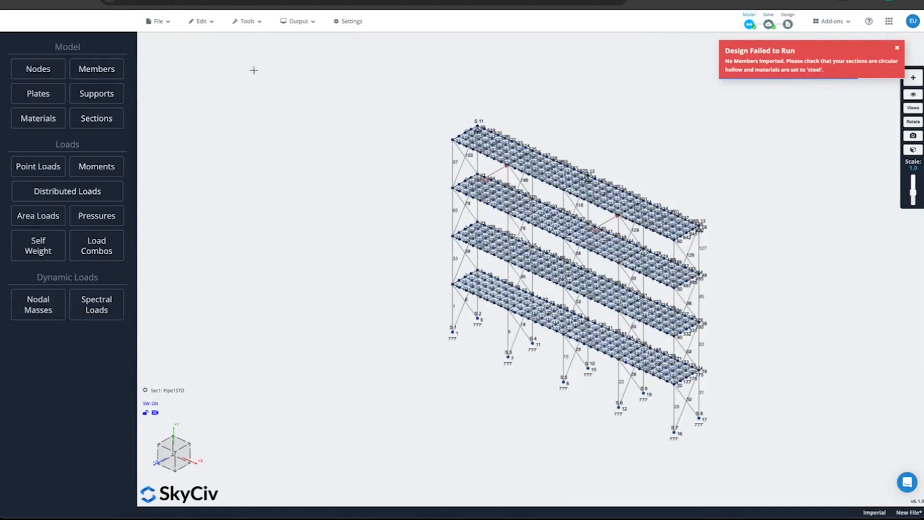
{"action": "left_click", "coordinate": [89, 116]}
{"action": "left_click", "coordinate": [94, 43]}
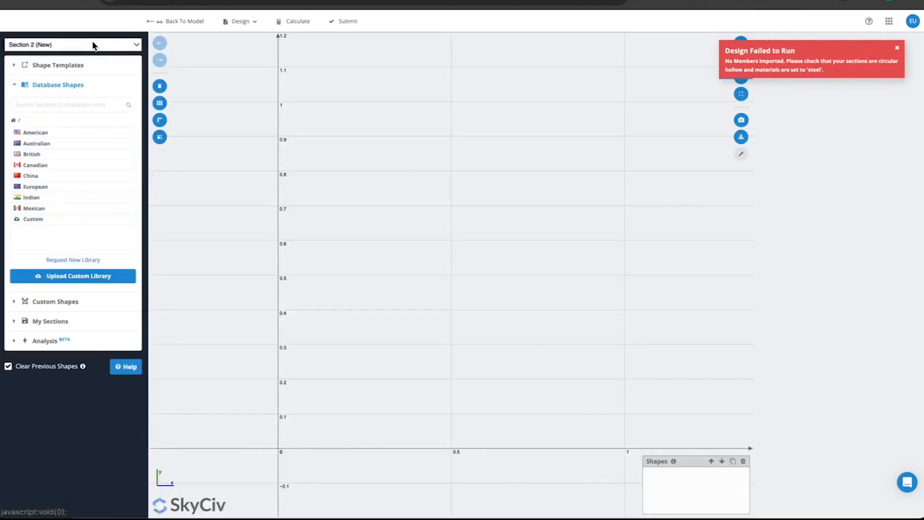
{"action": "left_click", "coordinate": [105, 45]}
{"action": "left_click", "coordinate": [101, 31]}
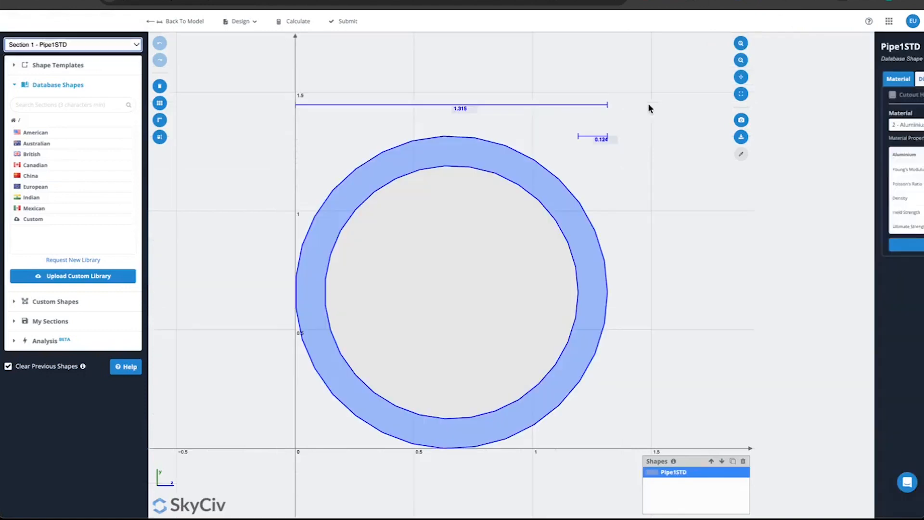
{"action": "left_click", "coordinate": [822, 125]}
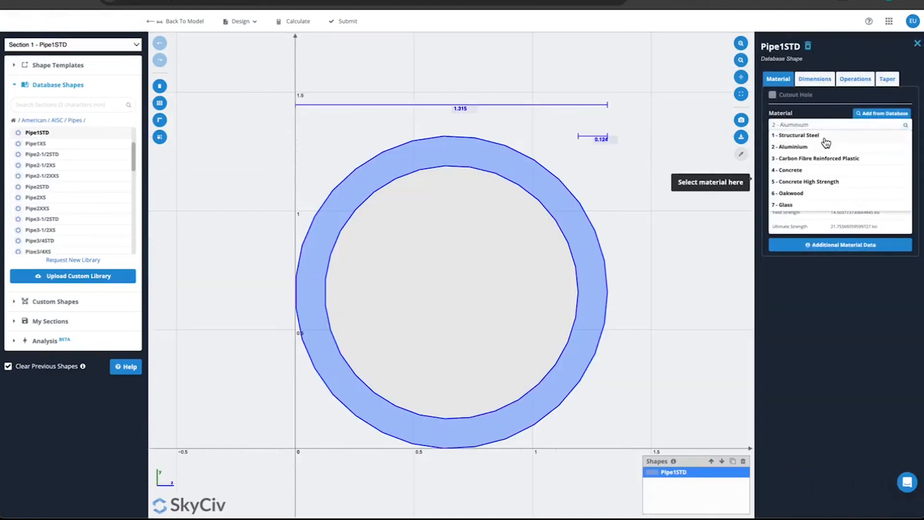
{"action": "left_click", "coordinate": [822, 137]}
{"action": "left_click", "coordinate": [352, 22]}
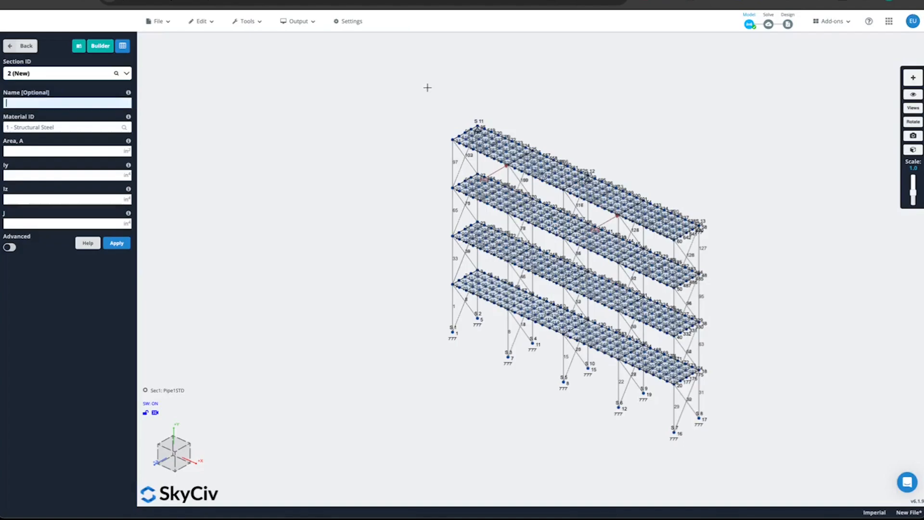
Re-solve the model with a Linear Static analysis and run the AISC 360-16 Scaffolding Calculator on it.
{"action": "left_click", "coordinate": [787, 25]}
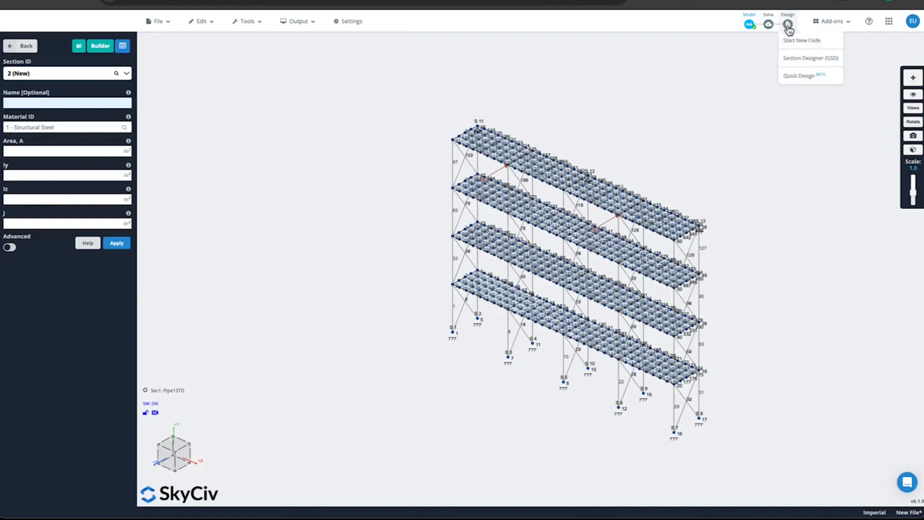
{"action": "left_click", "coordinate": [795, 40]}
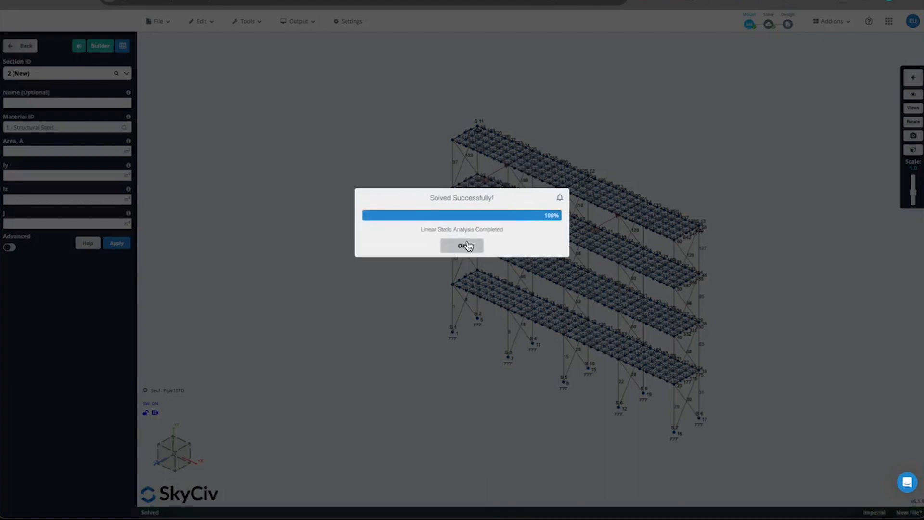
{"action": "left_click", "coordinate": [465, 246]}
{"action": "left_click", "coordinate": [463, 343]}
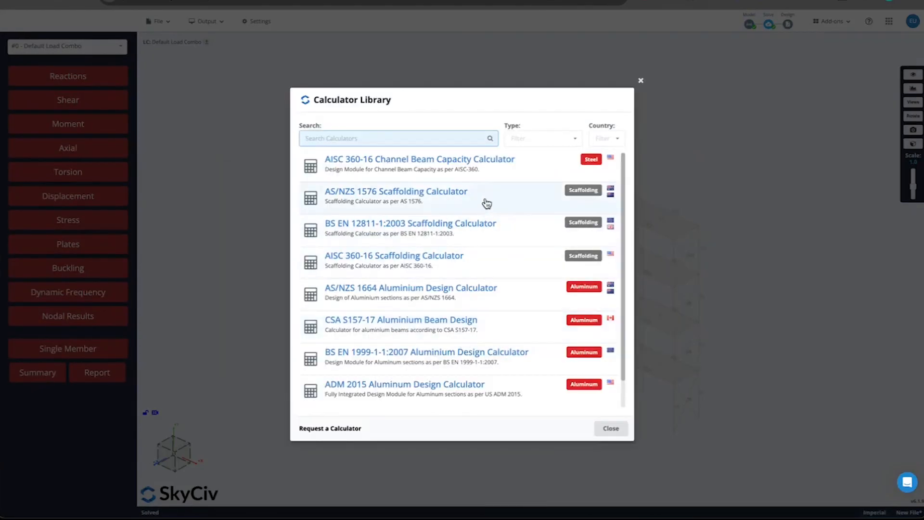
{"action": "left_click", "coordinate": [397, 259]}
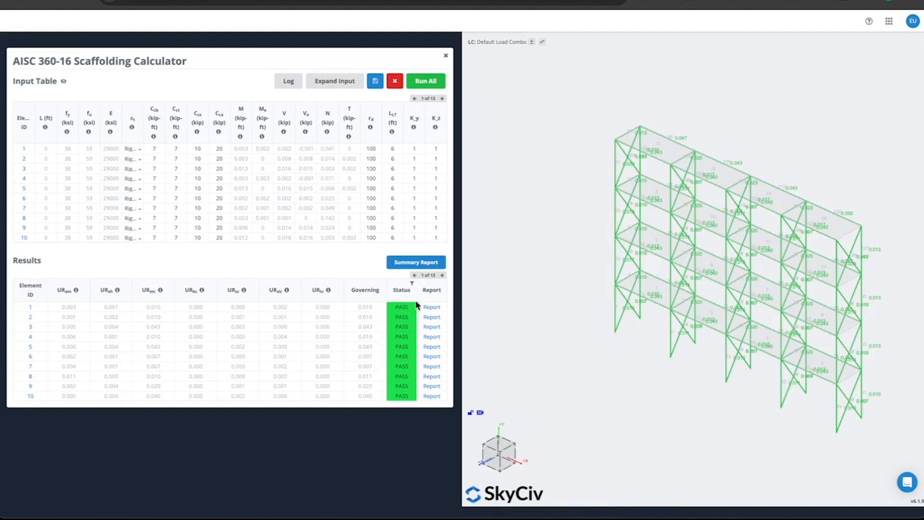
Review element 3's design report, including its axial, shear and moment capacity, coupler capacity check and results summary, and close it.
{"action": "left_click", "coordinate": [429, 323]}
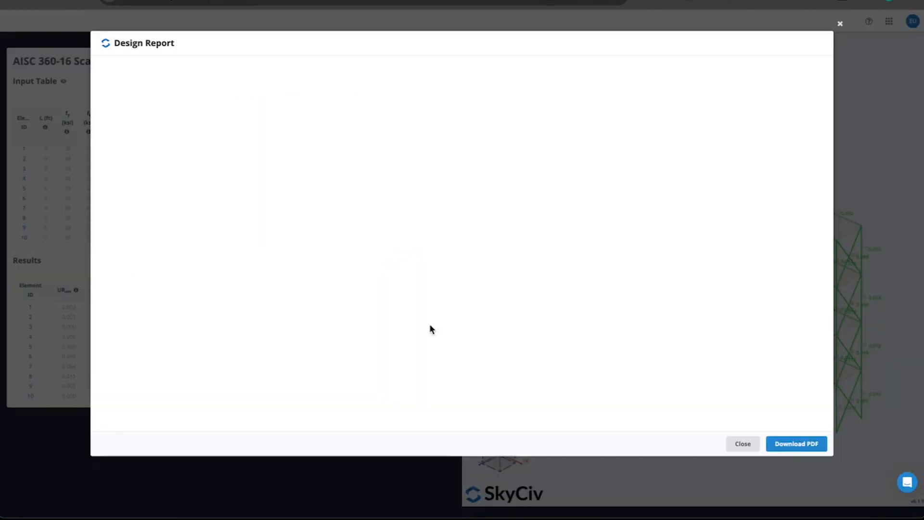
{"action": "scroll", "coordinate": [608, 214], "scroll_direction": "down", "scroll_amount": 20}
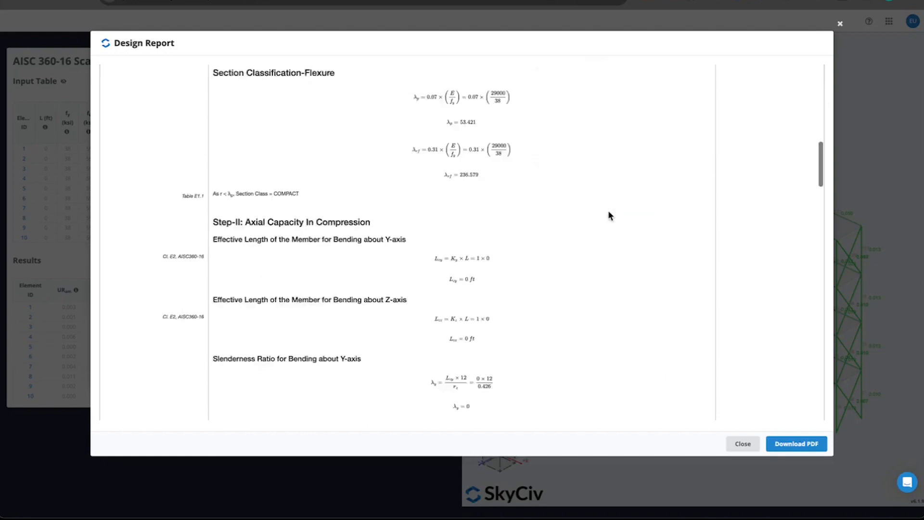
{"action": "scroll", "coordinate": [609, 213], "scroll_direction": "up", "scroll_amount": 5}
{"action": "scroll", "coordinate": [609, 215], "scroll_direction": "down", "scroll_amount": 10}
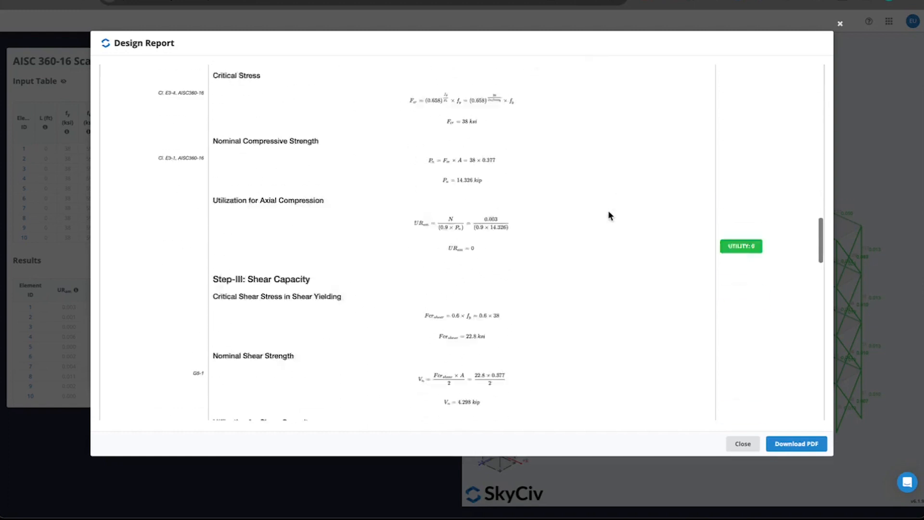
{"action": "scroll", "coordinate": [751, 230], "scroll_direction": "down", "scroll_amount": 12}
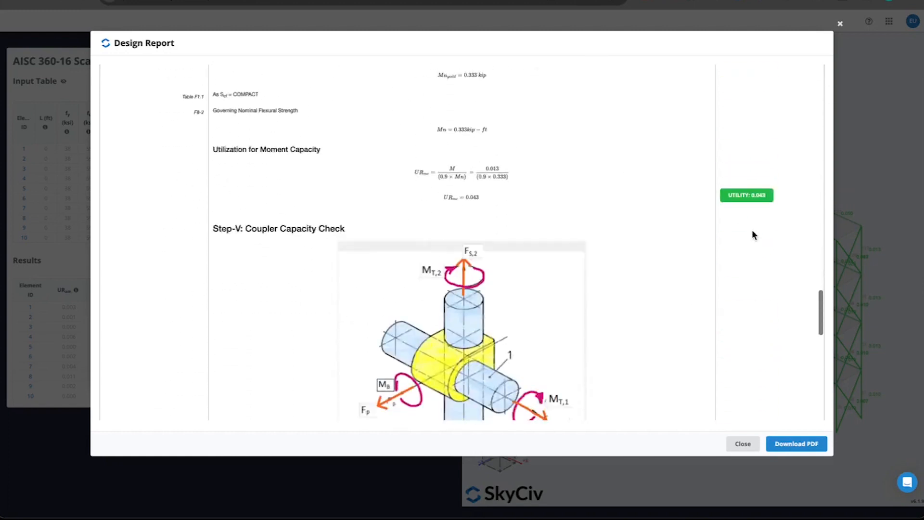
{"action": "scroll", "coordinate": [751, 230], "scroll_direction": "down", "scroll_amount": 5}
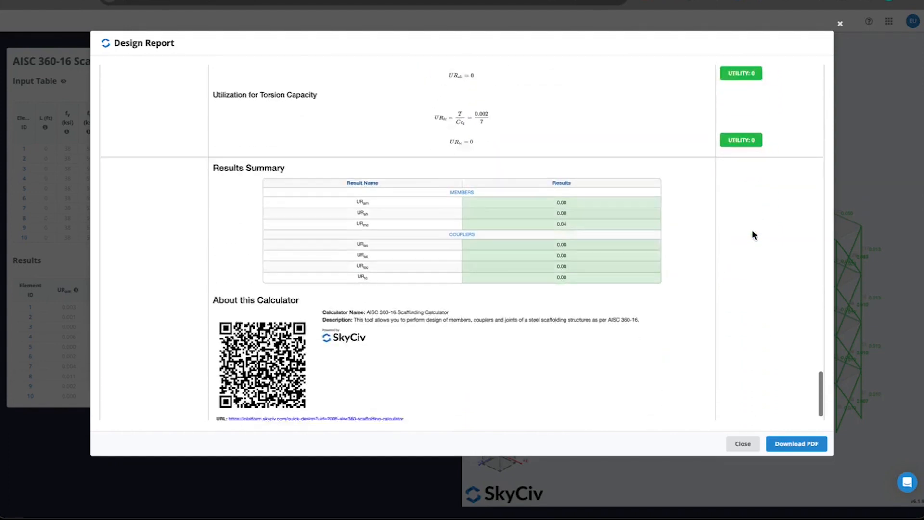
{"action": "scroll", "coordinate": [758, 199], "scroll_direction": "up", "scroll_amount": 11}
{"action": "scroll", "coordinate": [757, 201], "scroll_direction": "up", "scroll_amount": 1}
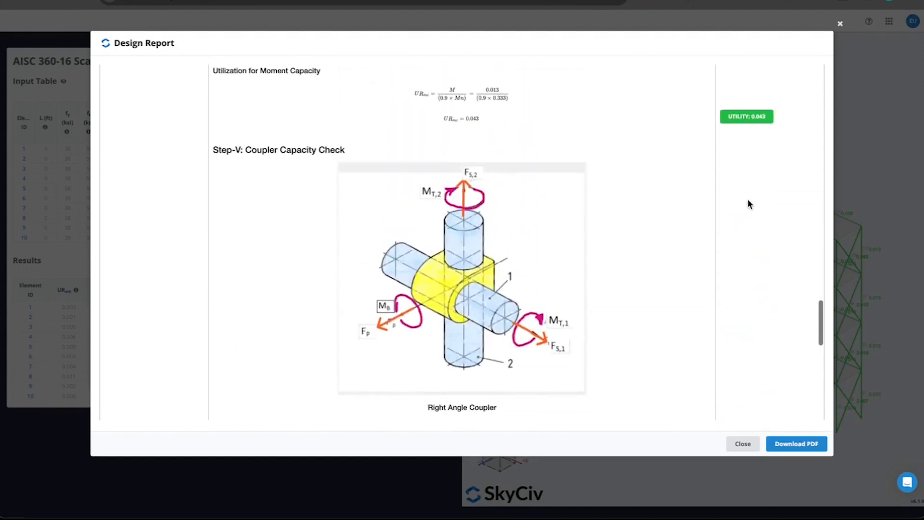
{"action": "left_click", "coordinate": [840, 24]}
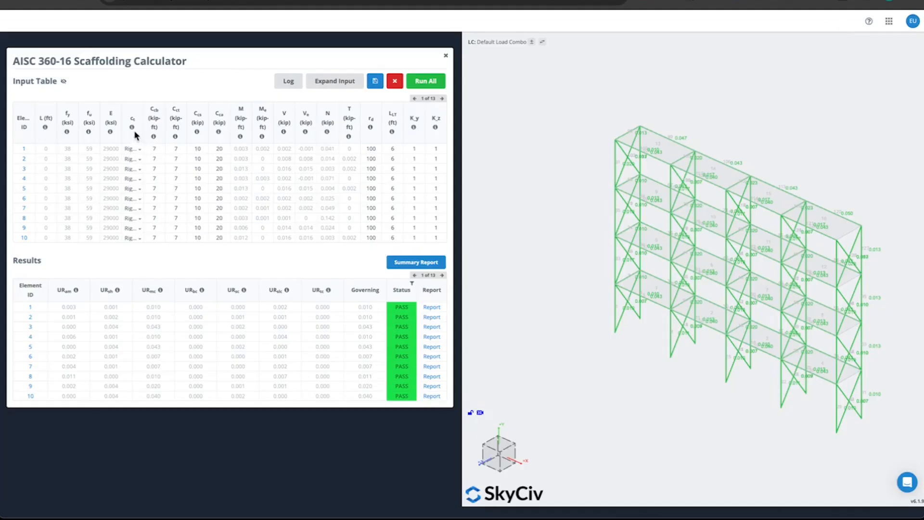
View the coupler type options available for element 1 in the calculator's input table.
{"action": "left_click", "coordinate": [135, 149]}
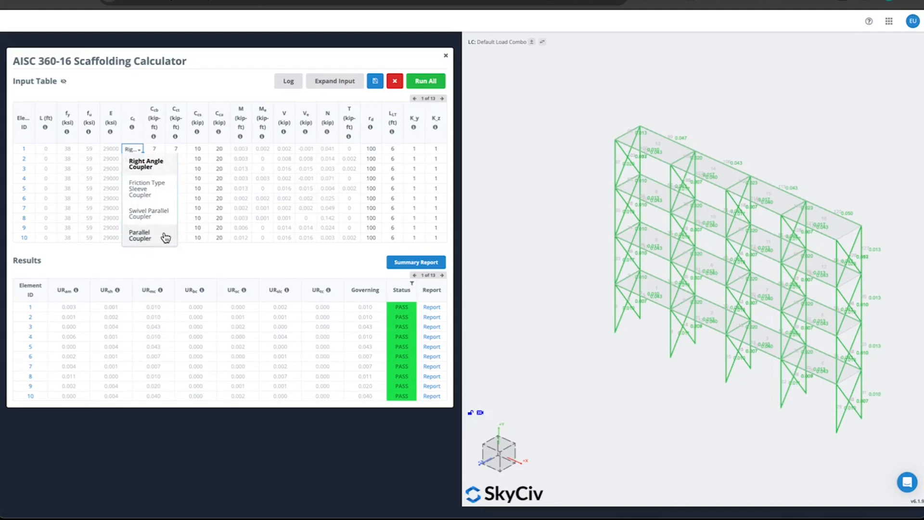
{"action": "left_click", "coordinate": [245, 252]}
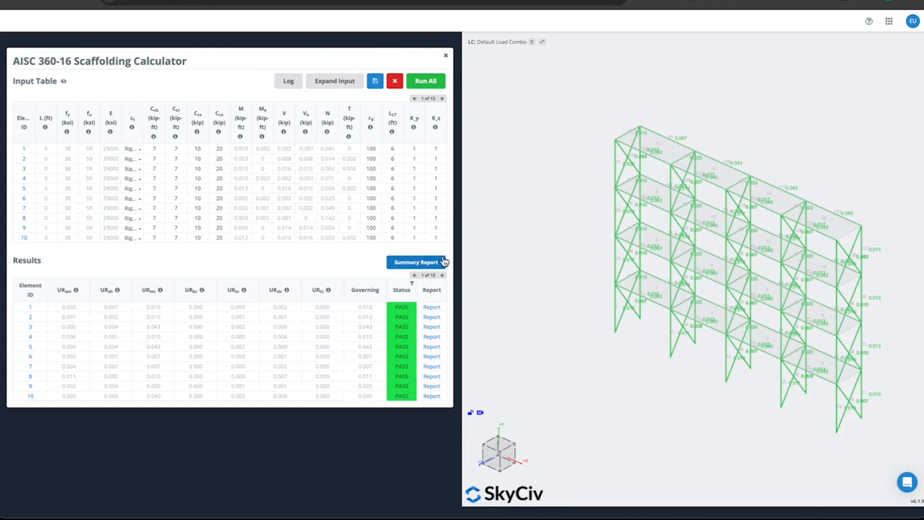
Generate the scaffolding calculator's summary report as a PDF, look through its pages and dismiss the download prompt.
{"action": "left_click", "coordinate": [410, 263]}
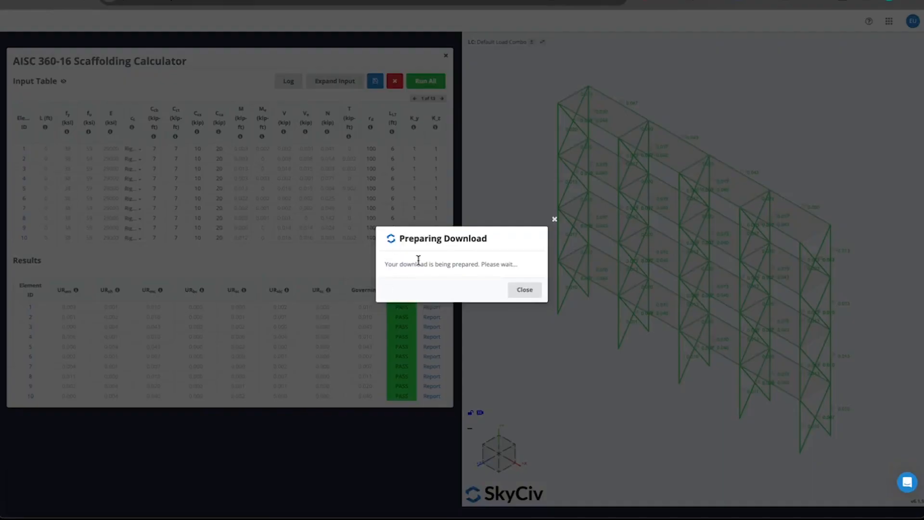
{"action": "left_click", "coordinate": [520, 289]}
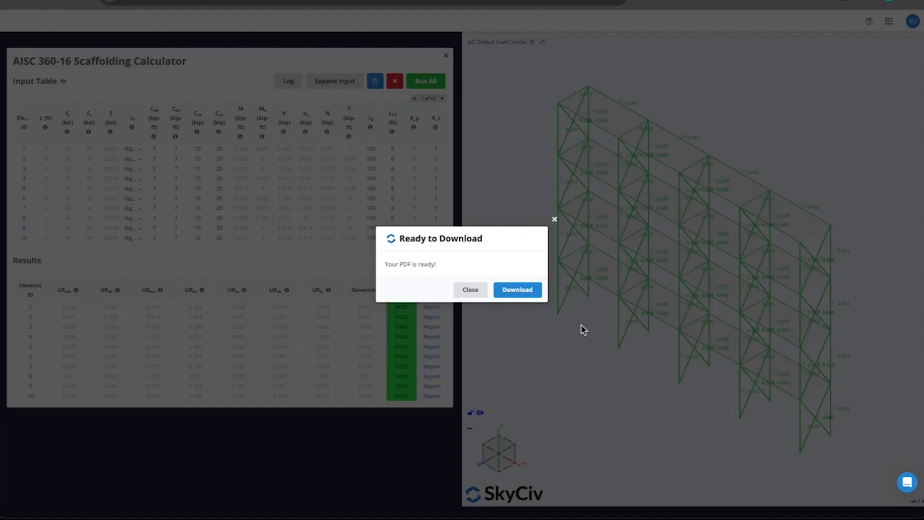
{"action": "left_click", "coordinate": [517, 290]}
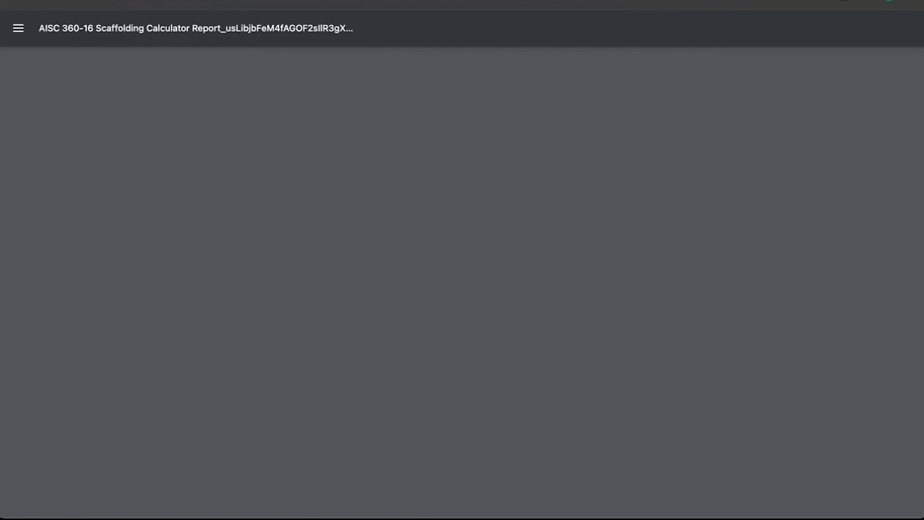
{"action": "scroll", "coordinate": [562, 276], "scroll_direction": "down", "scroll_amount": 10}
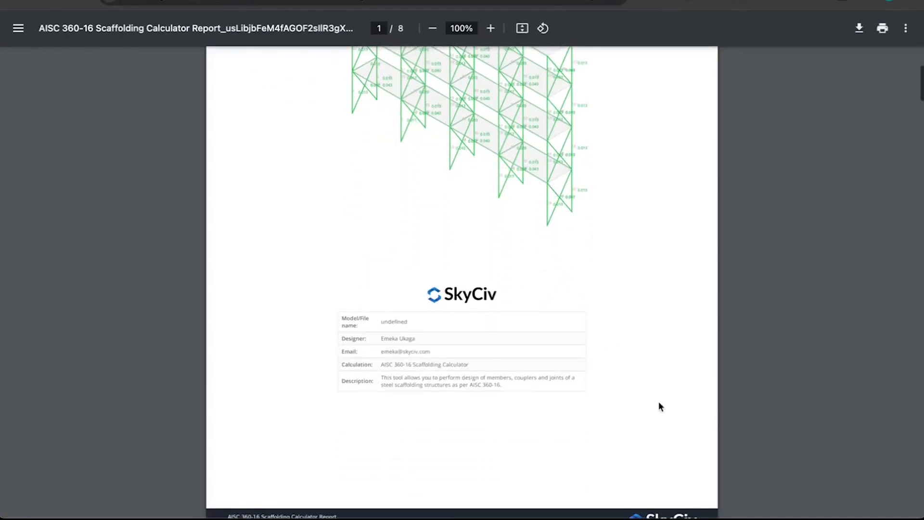
{"action": "scroll", "coordinate": [660, 390], "scroll_direction": "down", "scroll_amount": 20}
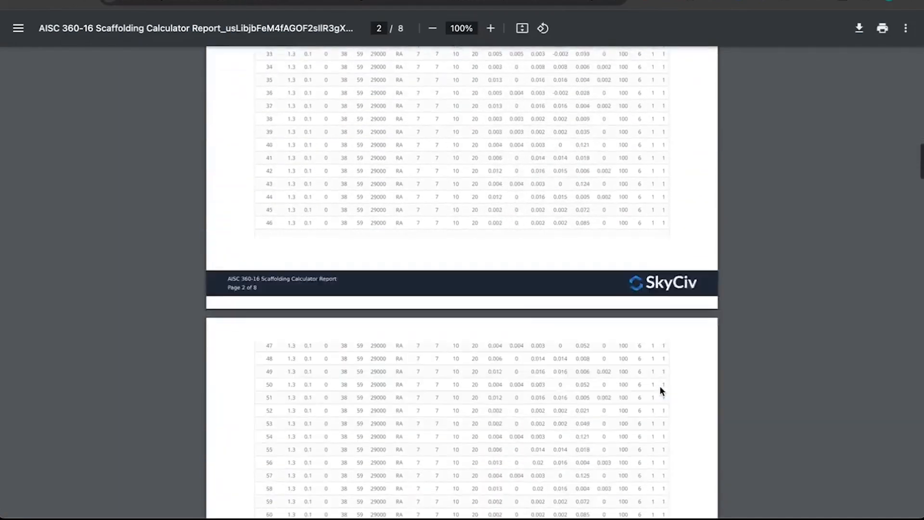
{"action": "scroll", "coordinate": [659, 385], "scroll_direction": "down", "scroll_amount": 10}
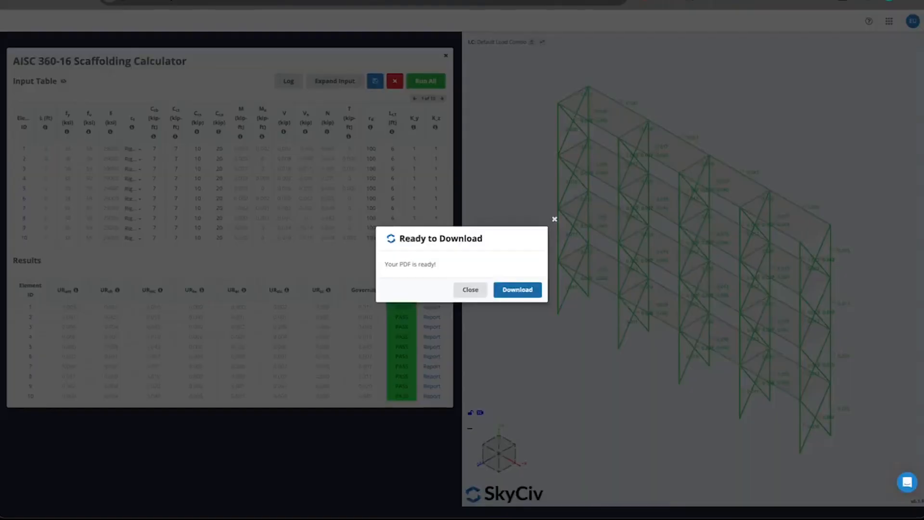
{"action": "left_click", "coordinate": [423, 210]}
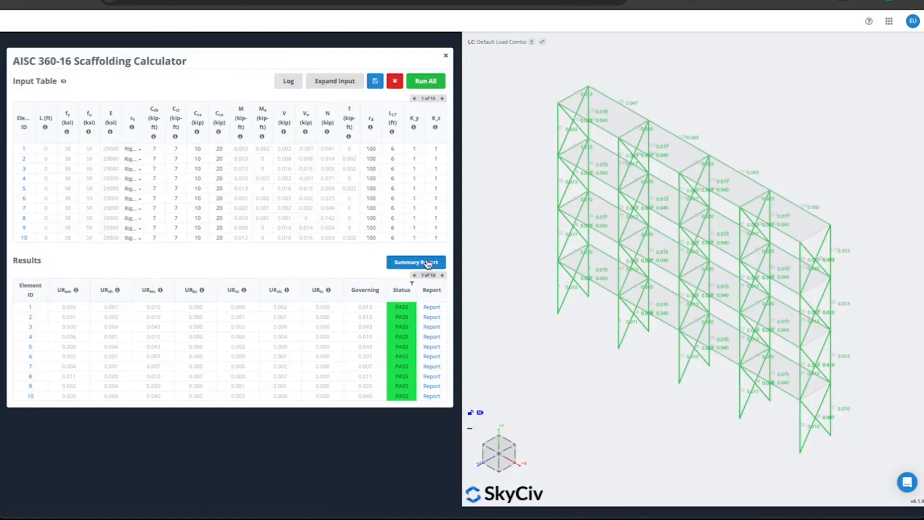